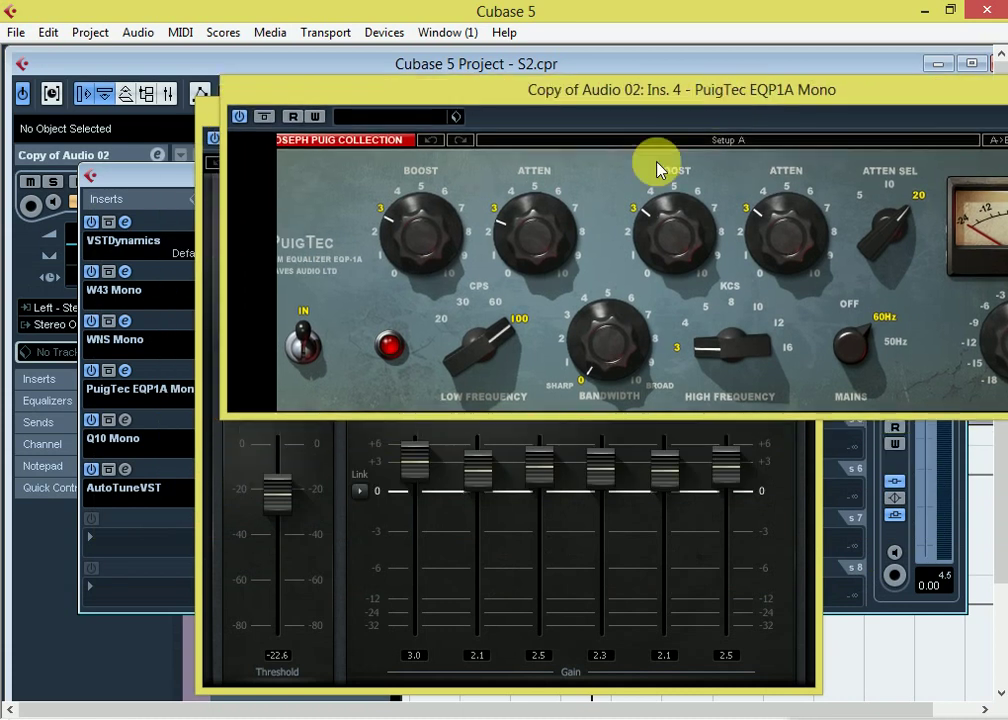
# Open the Q10 Mono and AutoTuneVST insert editors of the Copy of Audio 02 channel for viewing
pyautogui.click(126, 421)
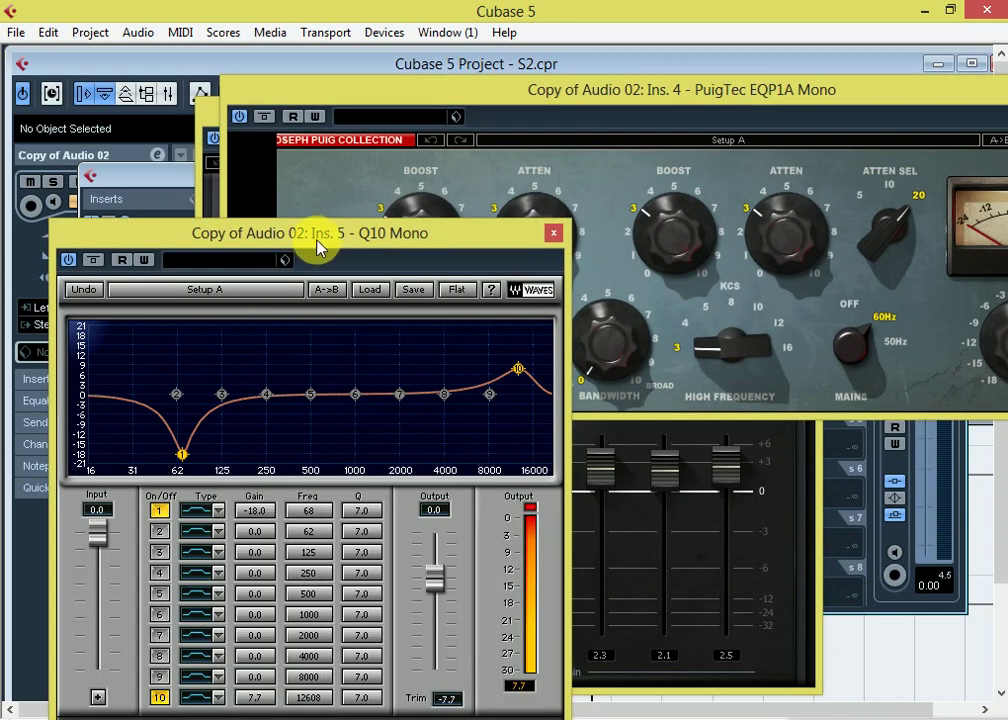
pyautogui.moveTo(324, 233); pyautogui.dragTo(565, 21)
pyautogui.click(125, 469)
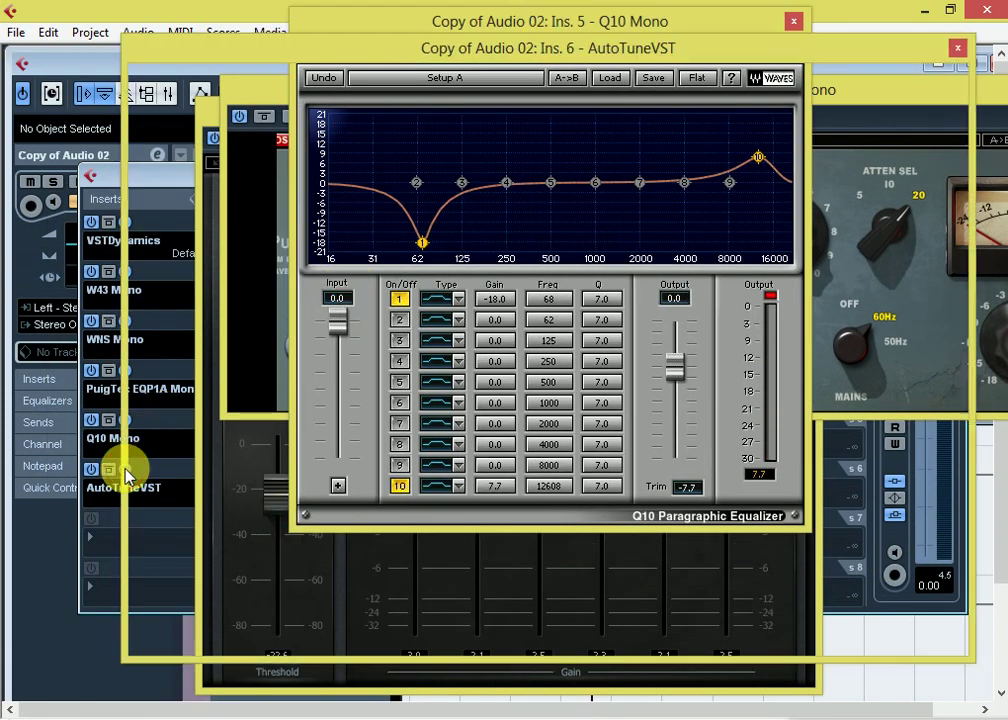
# Close all open plug-in editors and the channel settings window of Copy of Audio 02
pyautogui.click(957, 47)
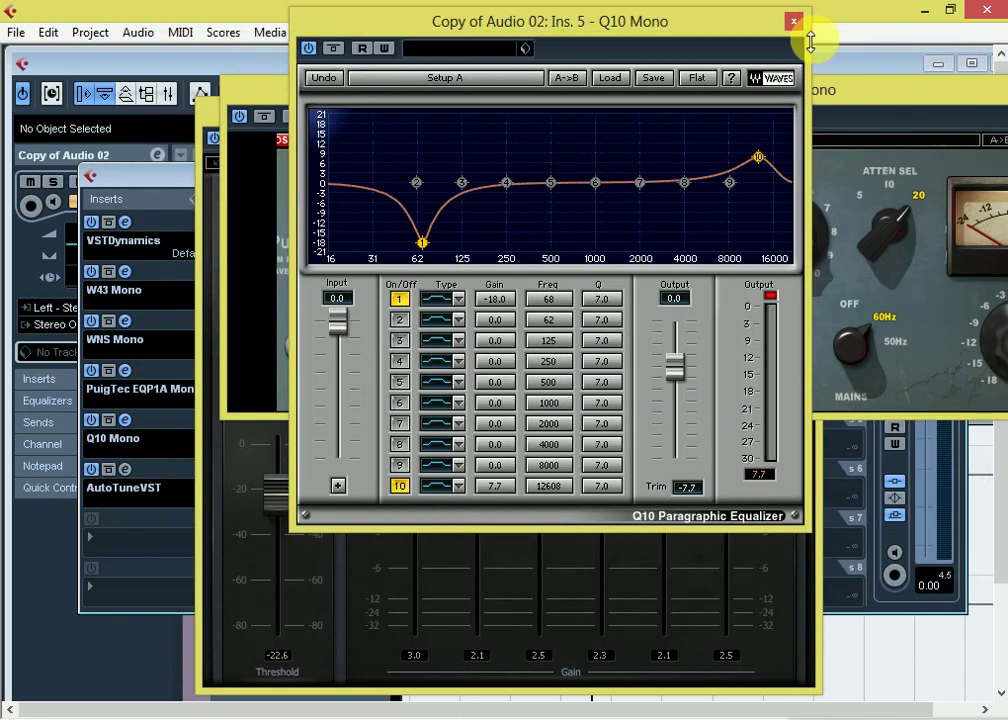
pyautogui.click(793, 21)
pyautogui.moveTo(845, 97); pyautogui.dragTo(598, 103)
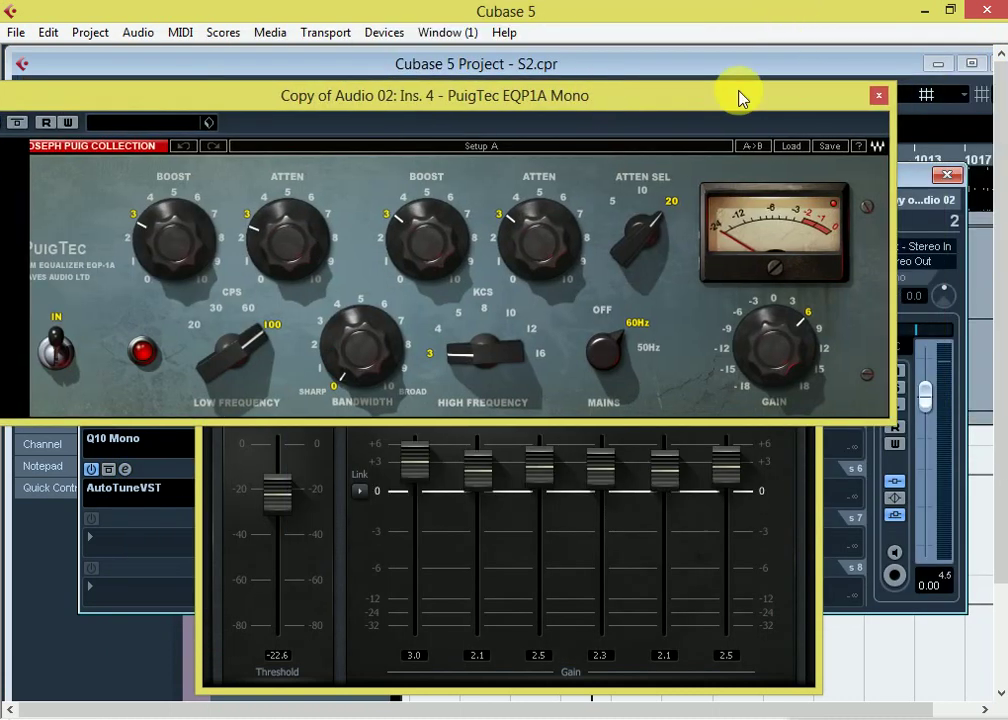
pyautogui.click(880, 96)
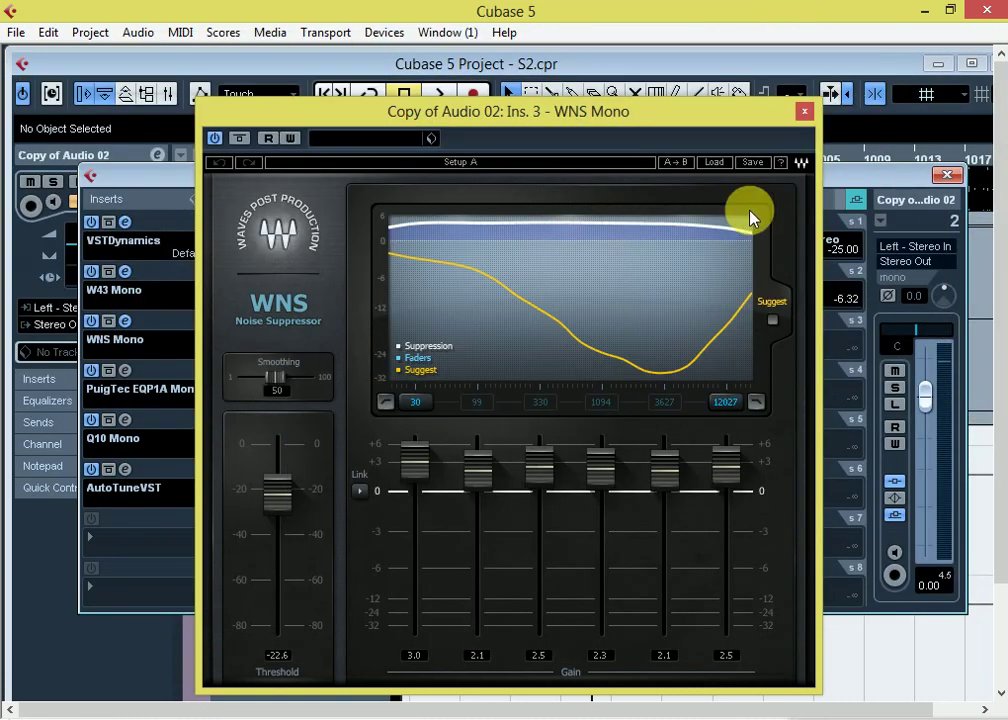
pyautogui.click(803, 108)
pyautogui.click(945, 177)
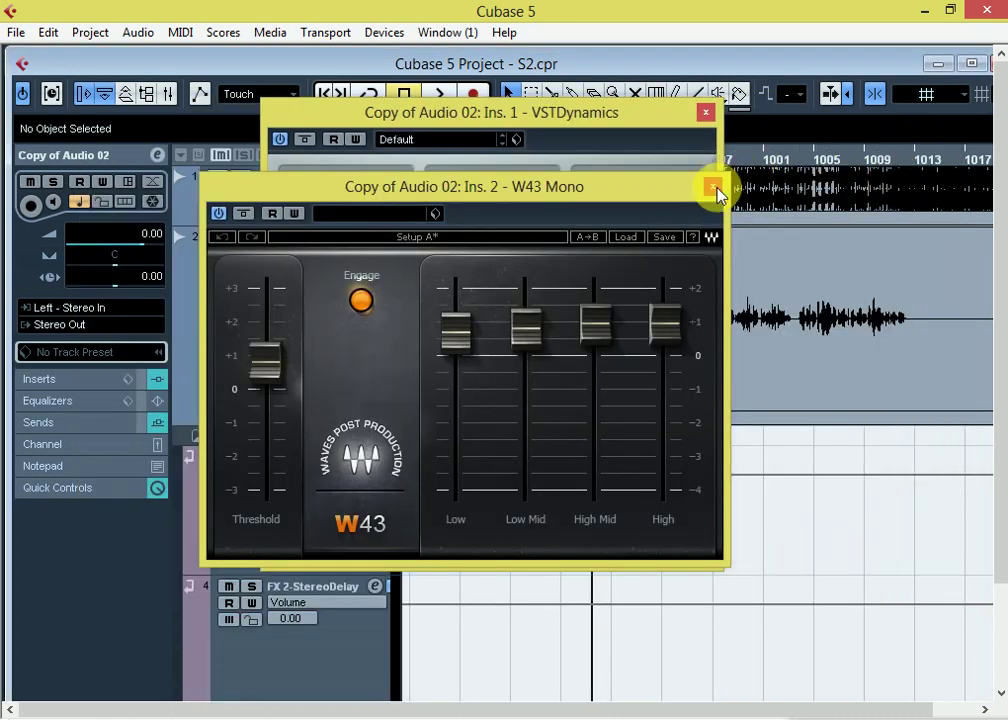
pyautogui.click(712, 187)
pyautogui.click(706, 116)
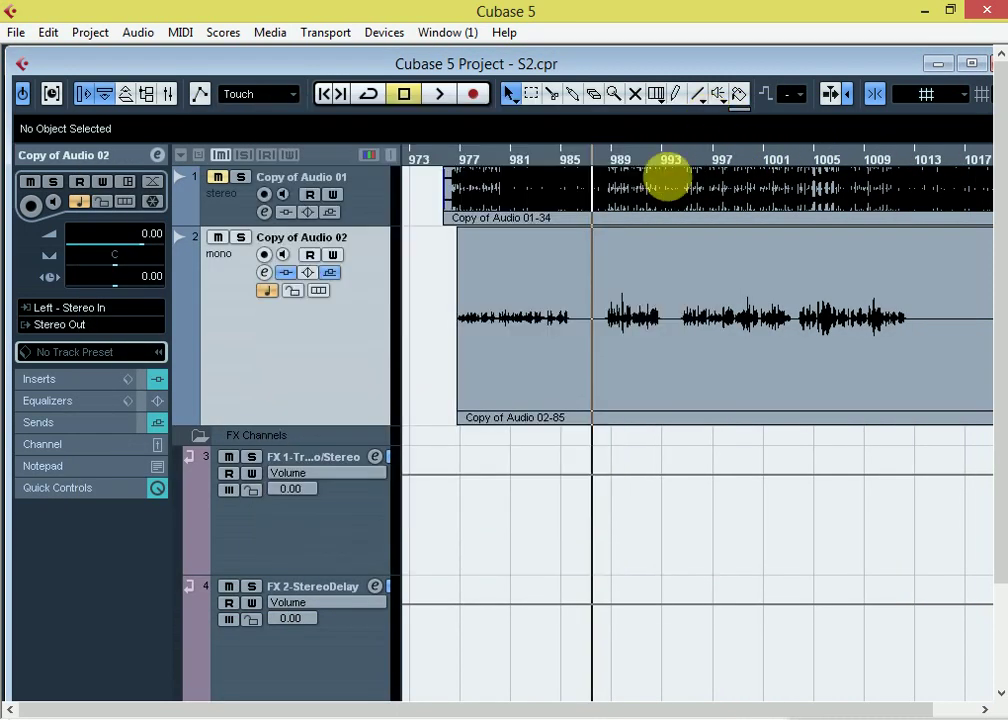
# Play the Copy of Audio 02 vocal from about bar 988 to hear its noise, and stop playback
pyautogui.click(605, 166)
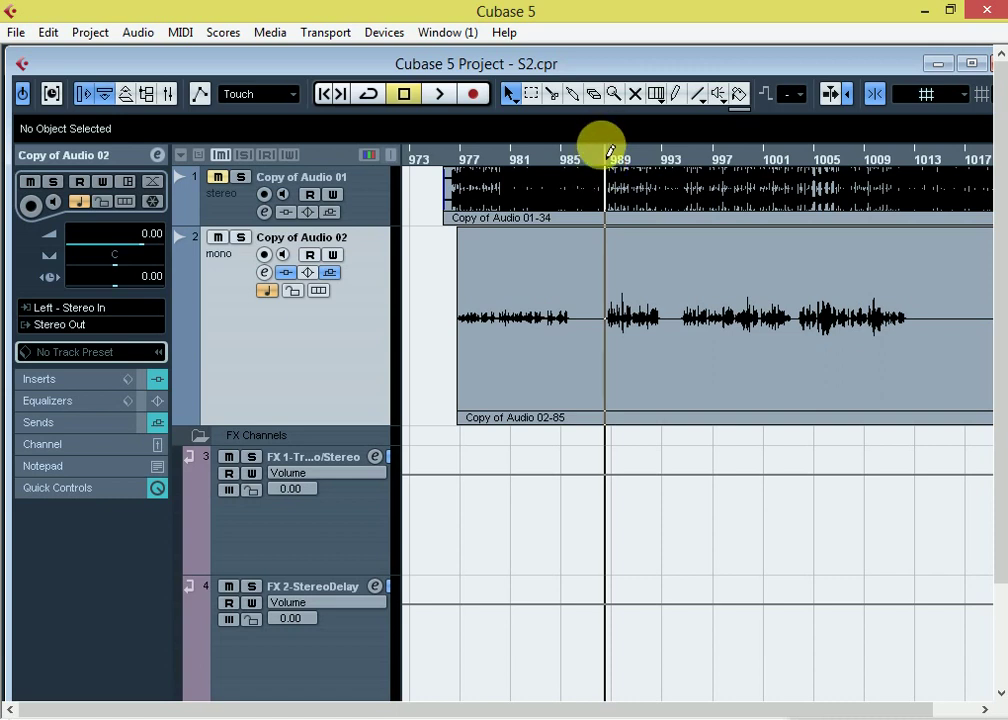
pyautogui.press('space')
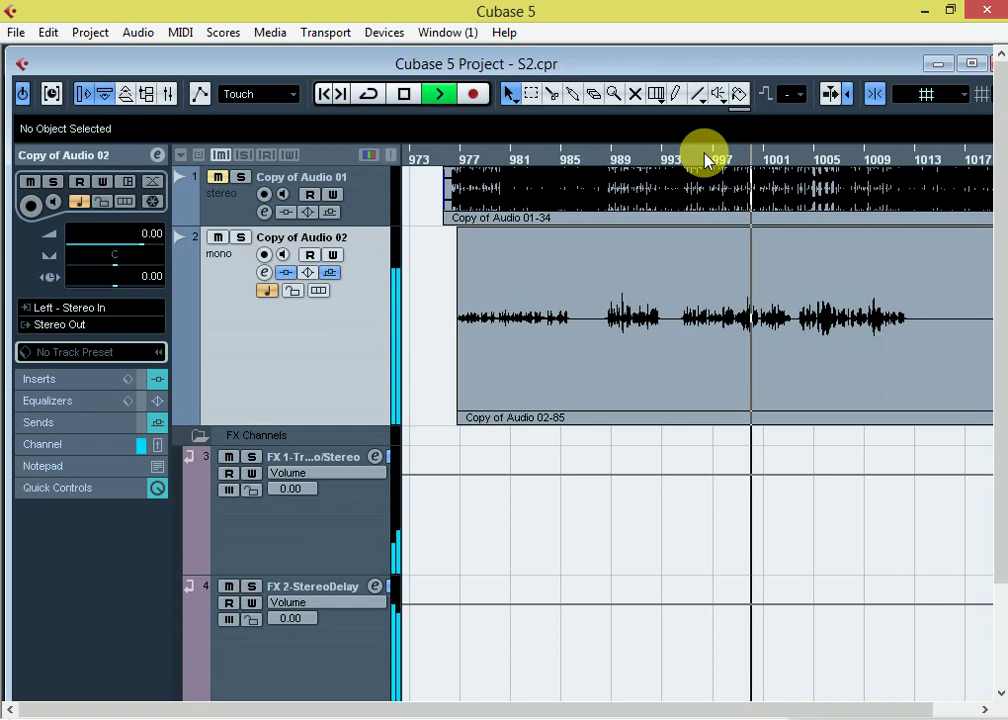
pyautogui.press('space')
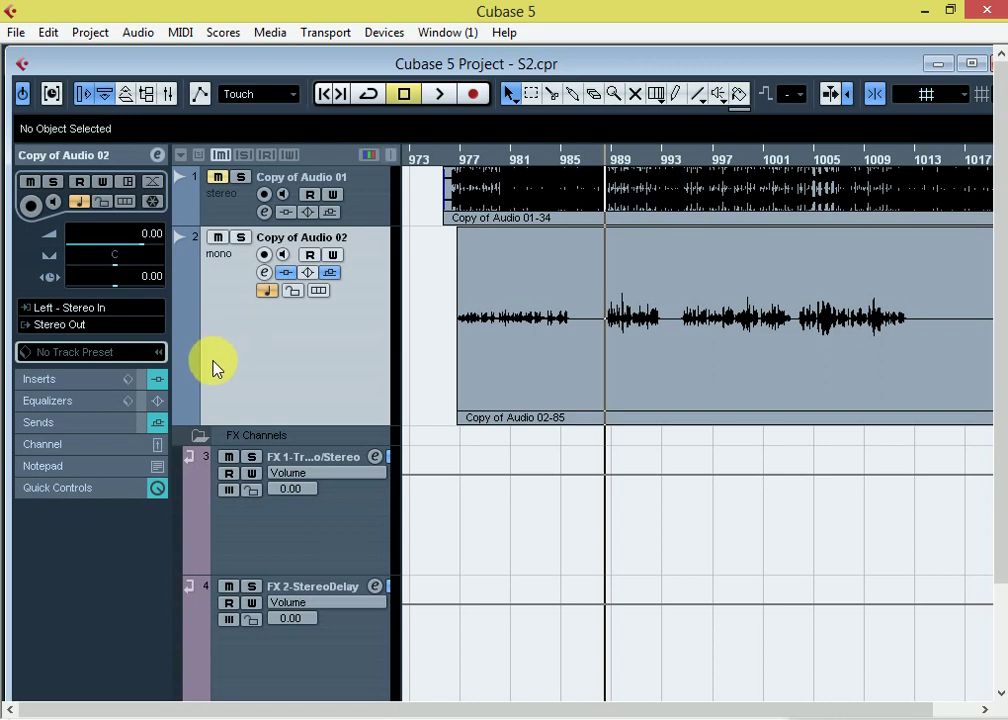
# Load the Z-Noise Stereo restoration plug-in into insert slot 7 of the Copy of Audio 02 channel
pyautogui.click(264, 273)
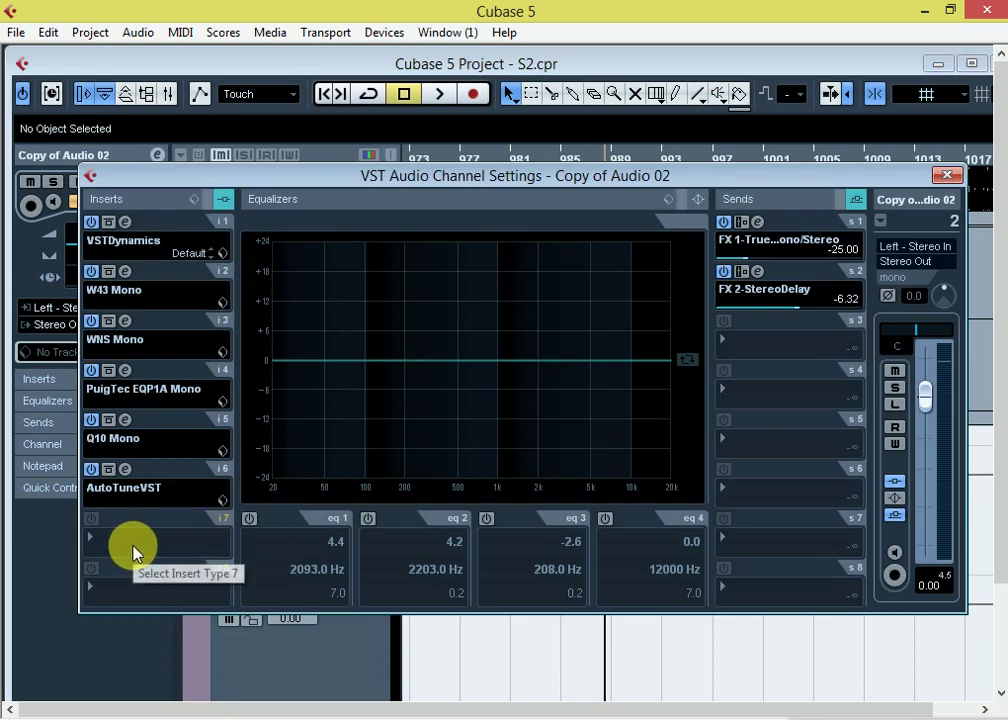
pyautogui.rightClick(134, 543)
pyautogui.click(118, 544)
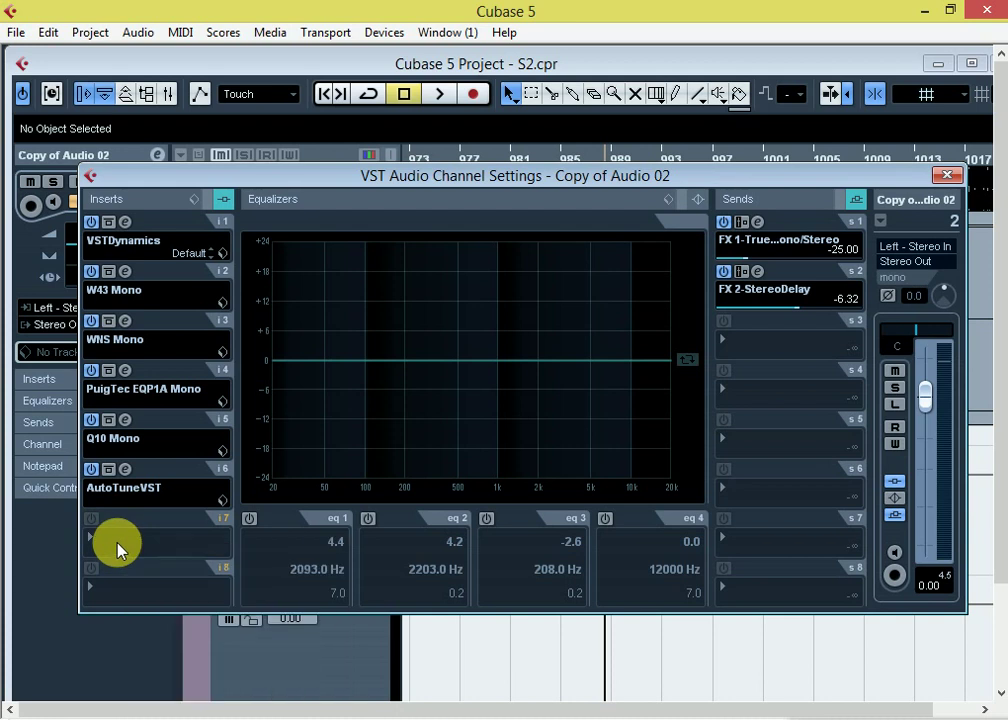
pyautogui.click(117, 540)
pyautogui.moveTo(124, 578)
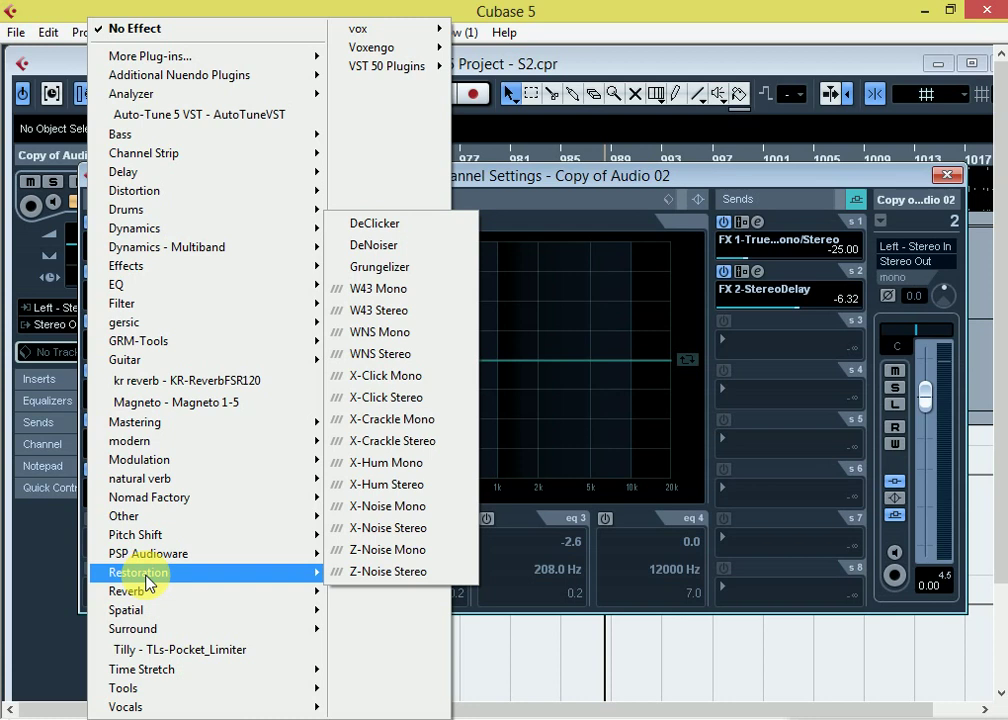
pyautogui.click(390, 574)
pyautogui.moveTo(628, 220); pyautogui.dragTo(632, 88)
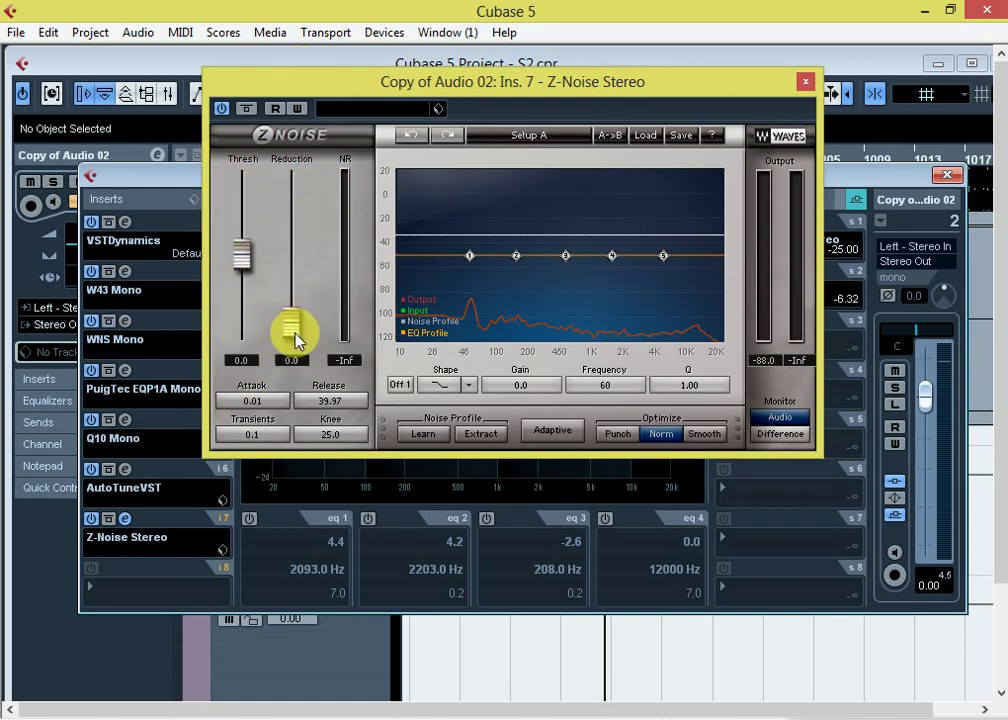
# Set the Z-Noise Reduction to max and its Thresh to -60.0
pyautogui.moveTo(291, 330); pyautogui.dragTo(291, 187)
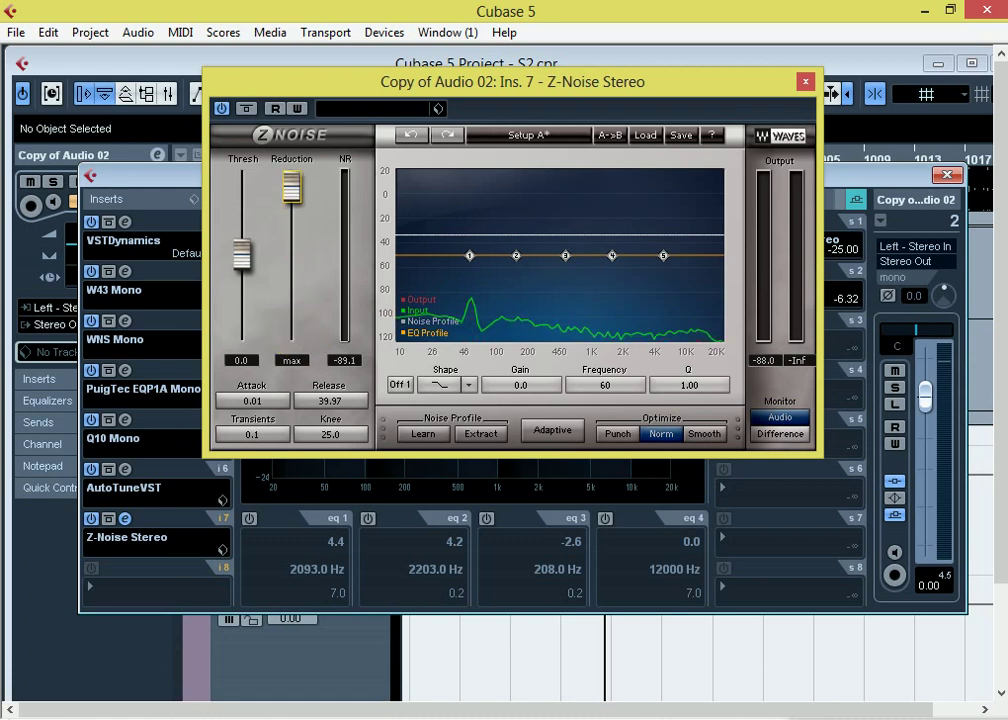
pyautogui.moveTo(241, 262); pyautogui.dragTo(241, 322)
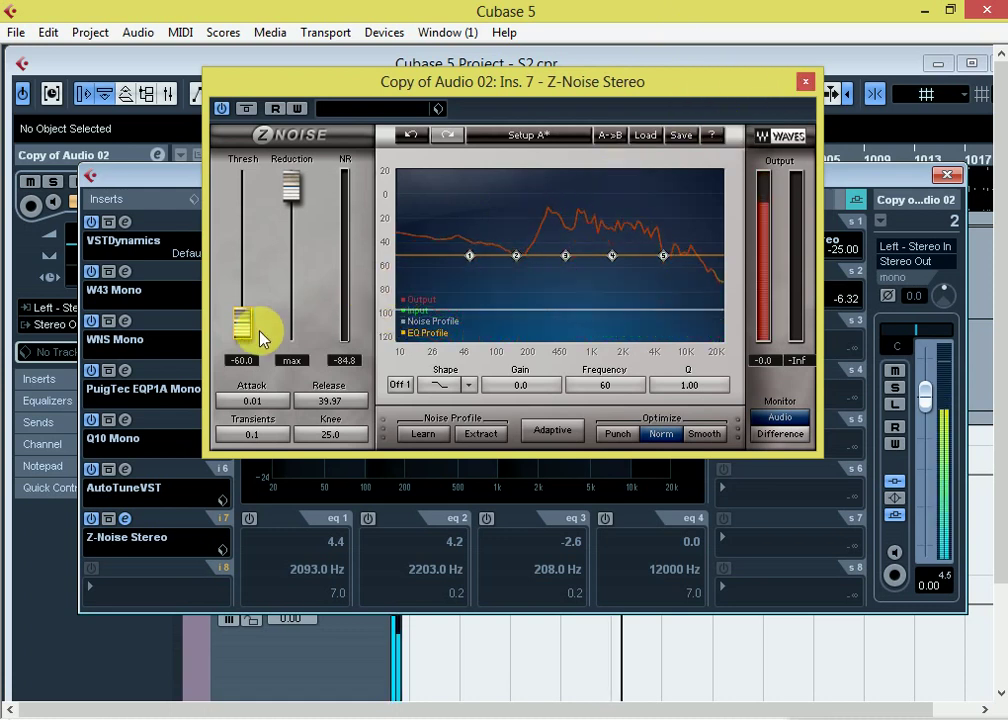
pyautogui.moveTo(240, 334)
pyautogui.mouseDown()
pyautogui.moveTo(238, 245)
pyautogui.moveTo(283, 194)
pyautogui.moveTo(243, 205)
pyautogui.moveTo(247, 333)
pyautogui.mouseUp()
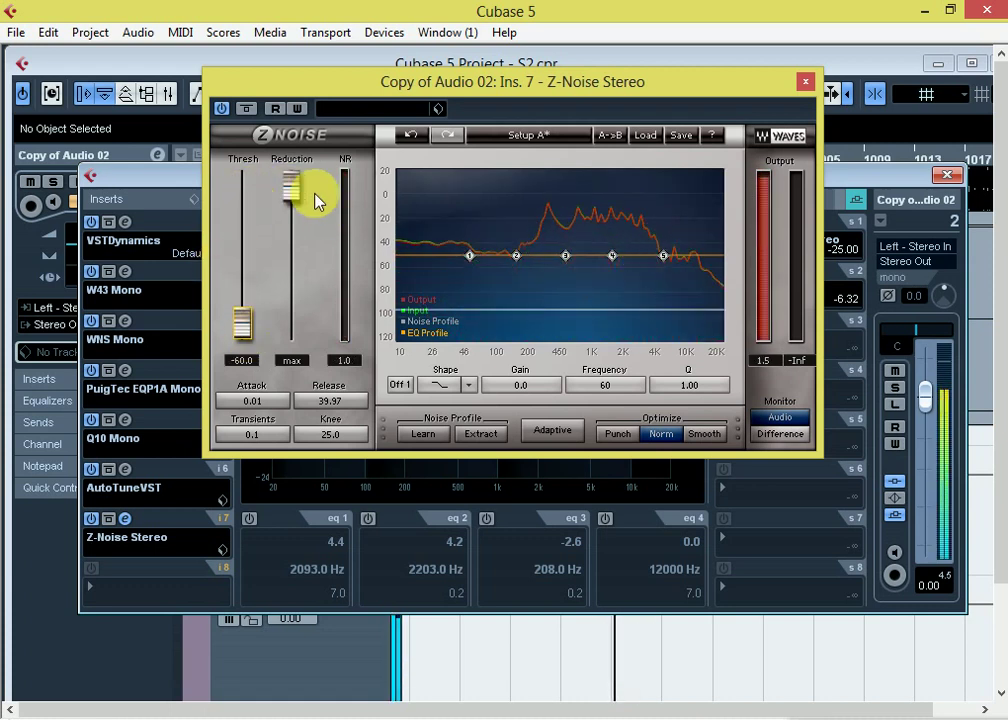
pyautogui.click(289, 191)
pyautogui.moveTo(285, 193)
pyautogui.mouseDown()
pyautogui.moveTo(288, 230)
pyautogui.moveTo(287, 185)
pyautogui.mouseUp()
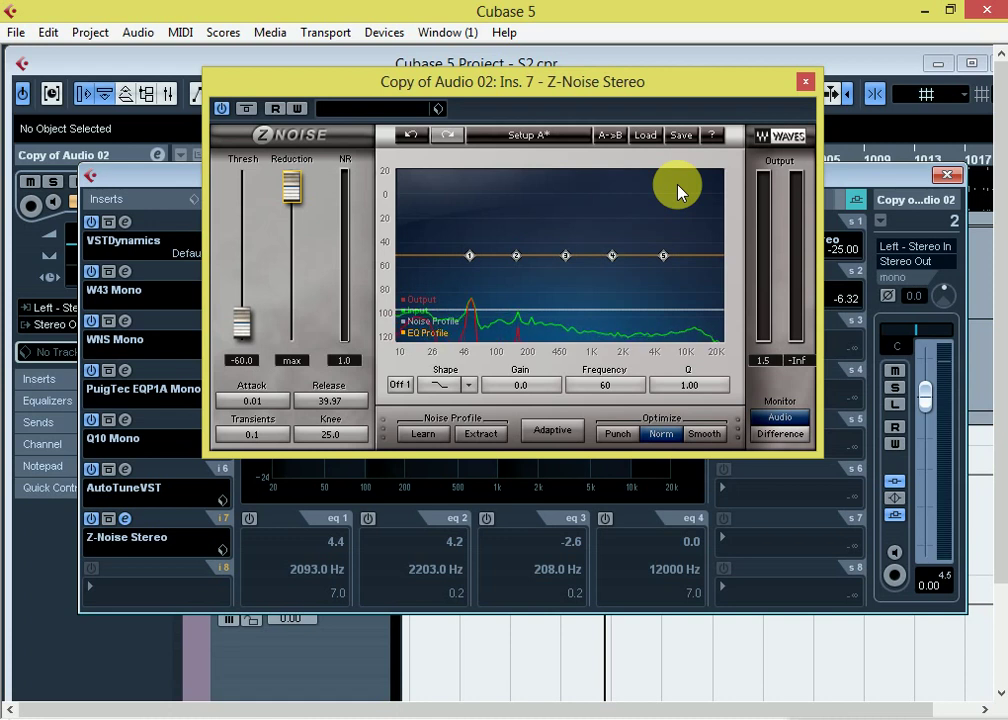
# Close the channel settings and leave the Z-Noise editor open, clear of the track waveforms and ruler
pyautogui.click(805, 83)
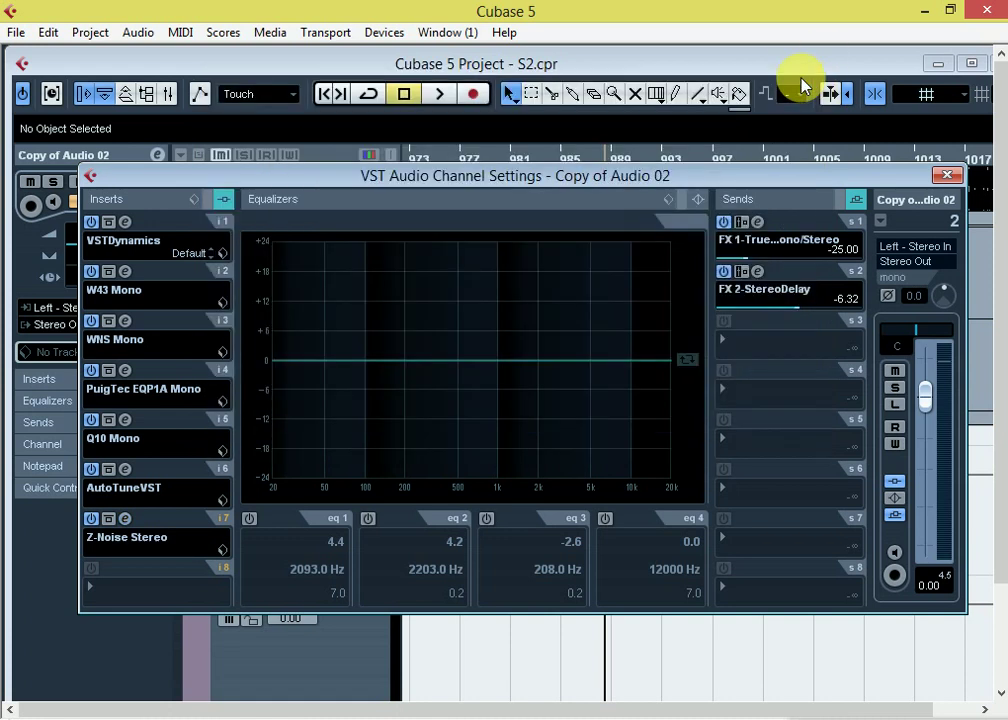
pyautogui.click(122, 520)
pyautogui.click(947, 175)
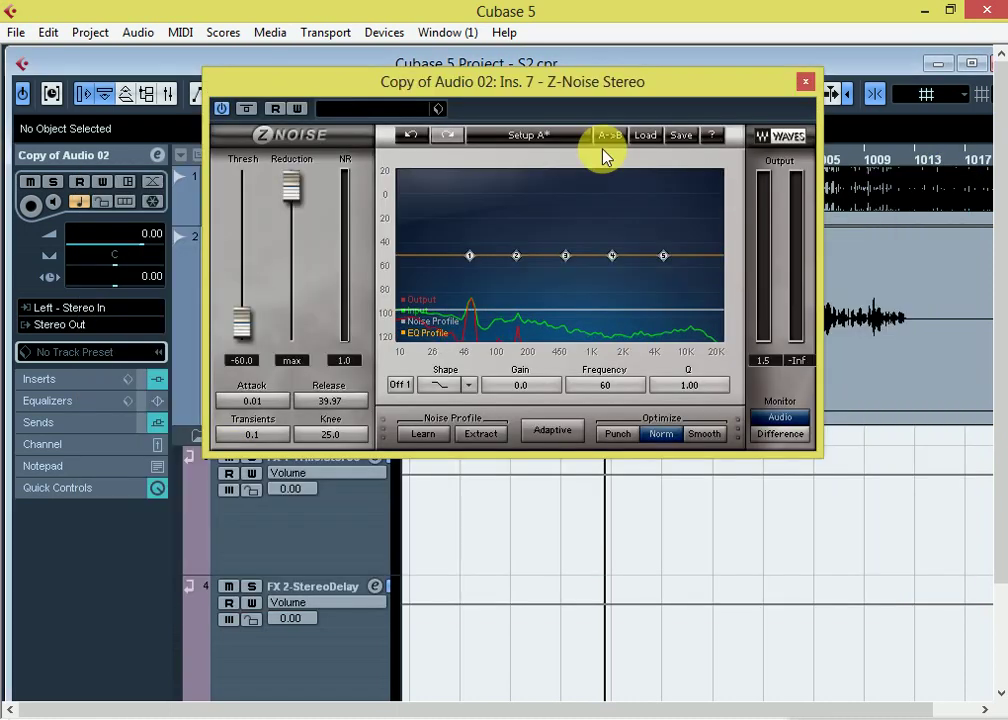
pyautogui.moveTo(648, 84); pyautogui.dragTo(566, 353)
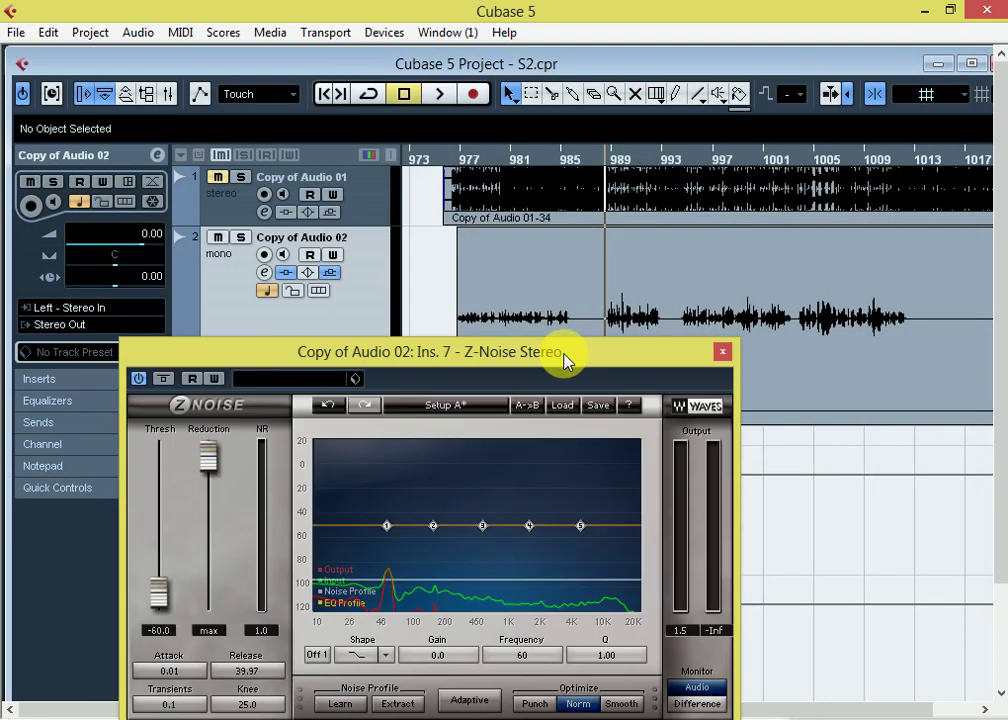
# Play the vocal from about bar 994 with Z-Noise active to judge the noise reduction, and stop playback
pyautogui.click(690, 162)
pyautogui.press('space')
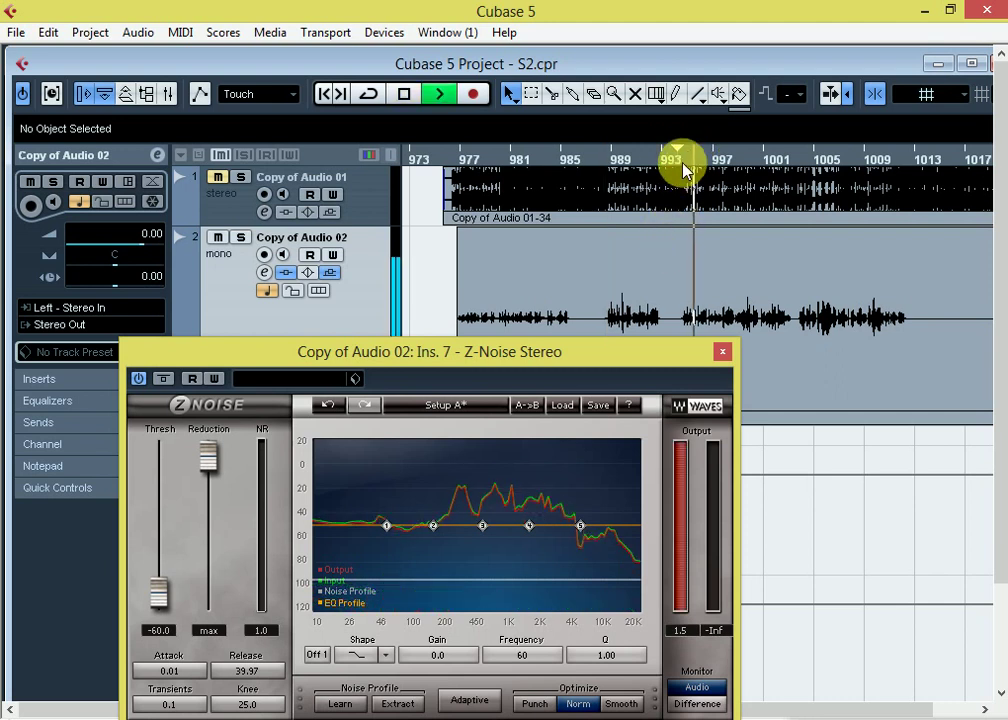
pyautogui.moveTo(562, 353); pyautogui.dragTo(527, 138)
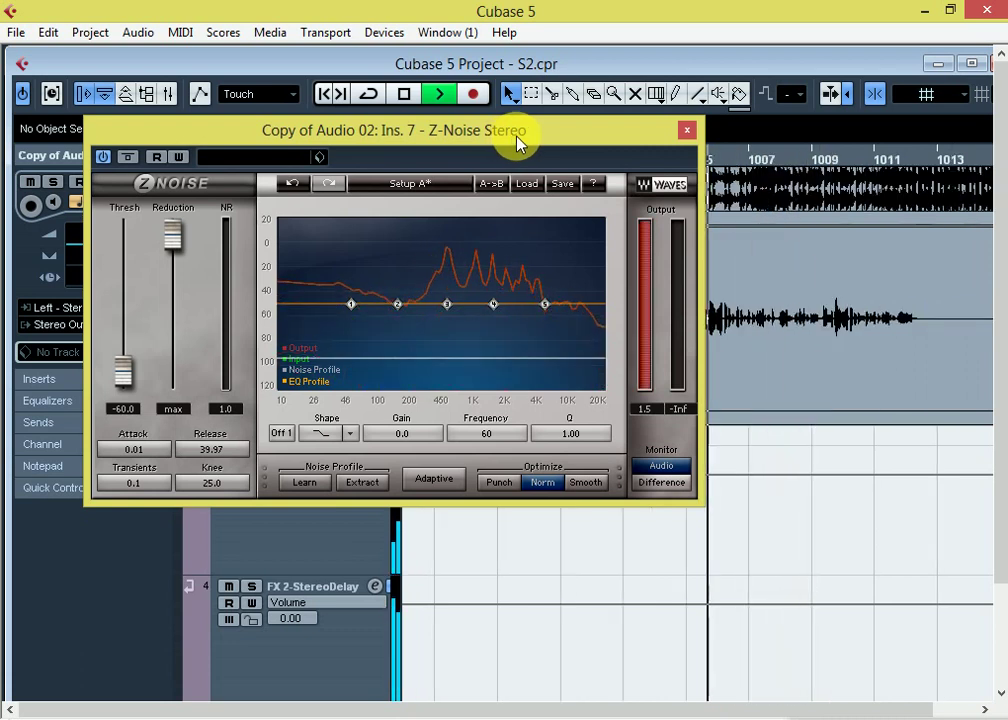
pyautogui.press('g')
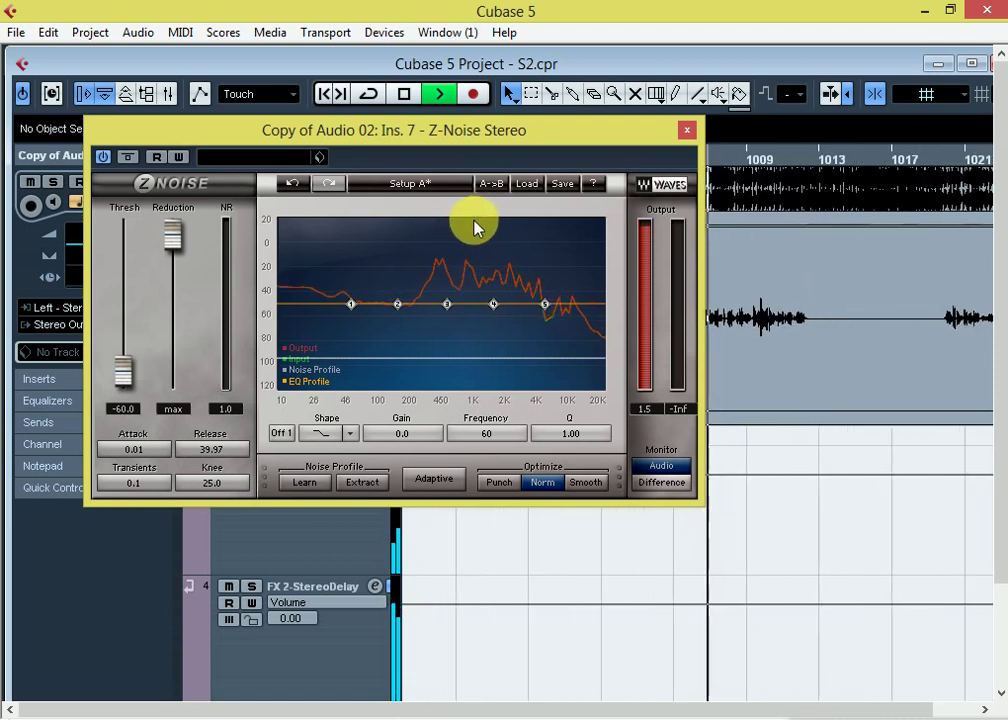
pyautogui.press('g')
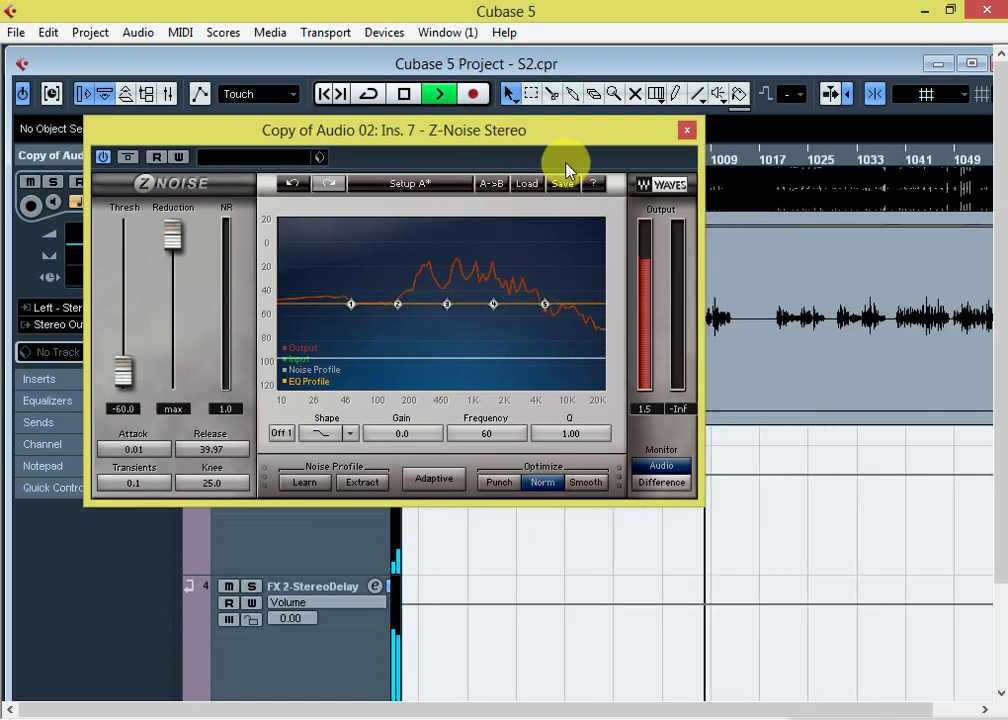
pyautogui.press('h')
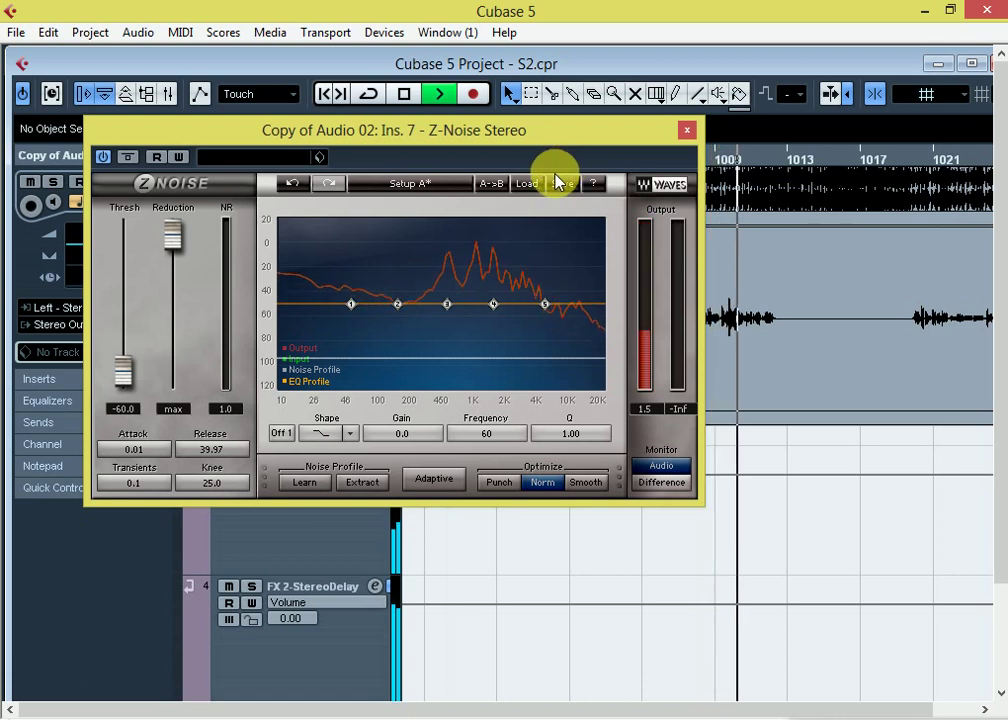
pyautogui.press('space')
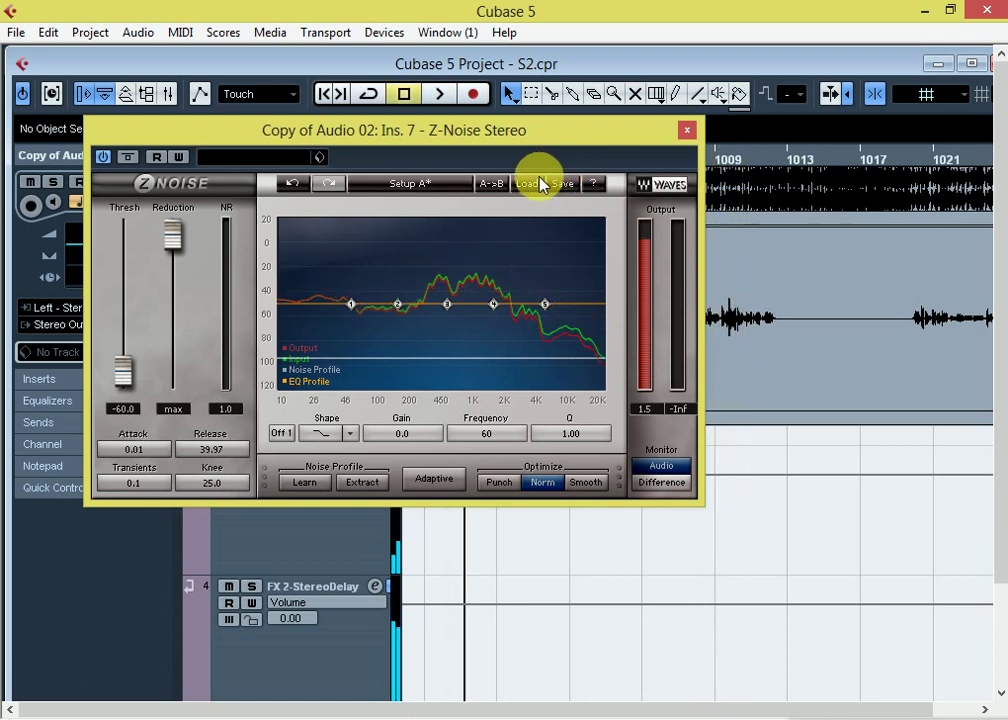
# Close the Z-Noise editor and switch off the Z-Noise Stereo insert in the Copy of Audio 02 channel settings
pyautogui.click(687, 130)
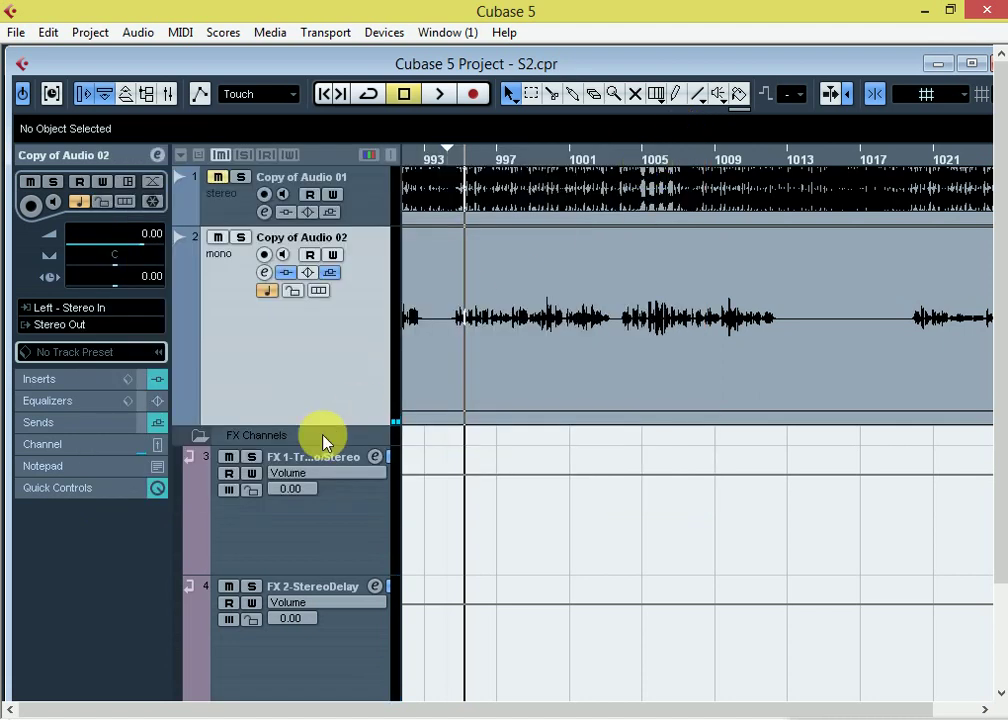
pyautogui.click(264, 273)
pyautogui.click(90, 520)
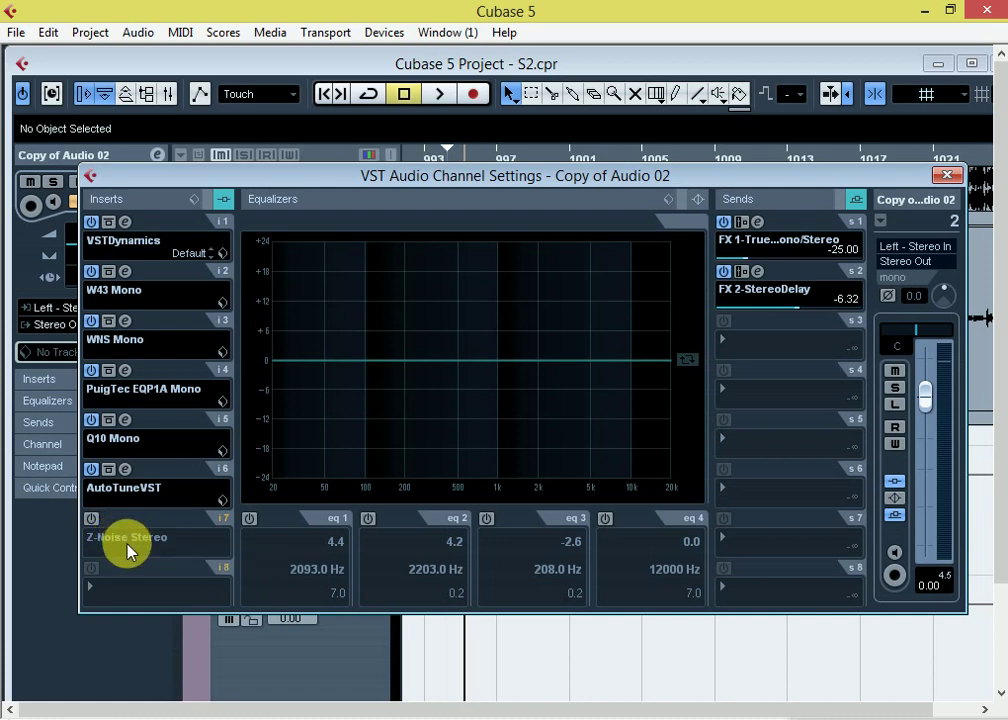
pyautogui.click(125, 540)
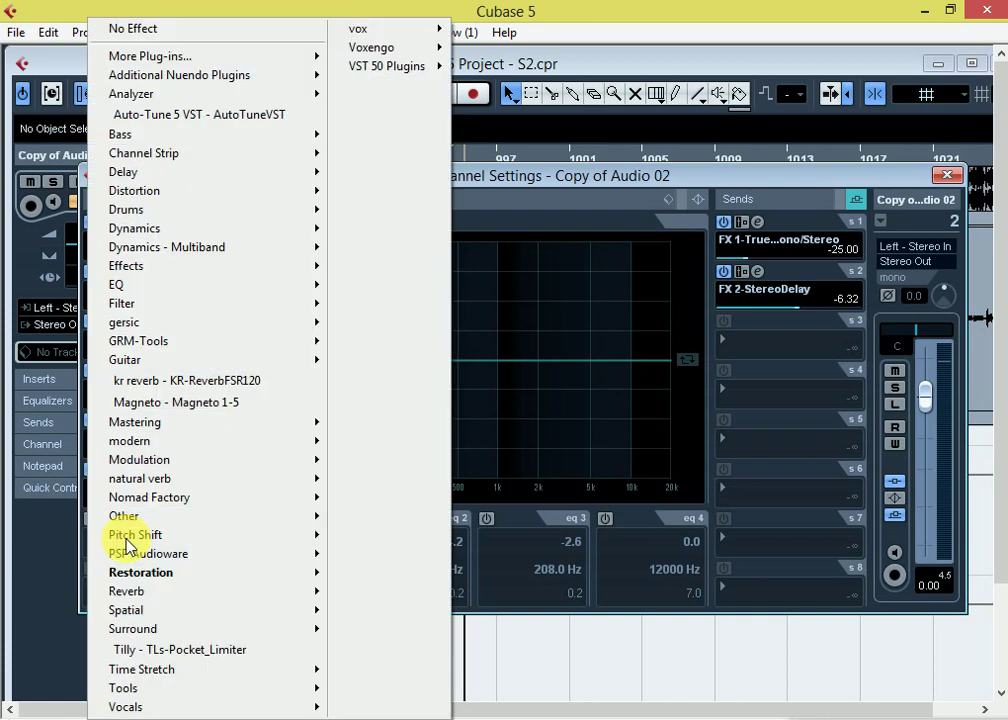
pyautogui.click(660, 185)
# Load the X-Crackle Stereo restoration plug-in into insert slot 8 of the Copy of Audio 02 channel
pyautogui.click(112, 590)
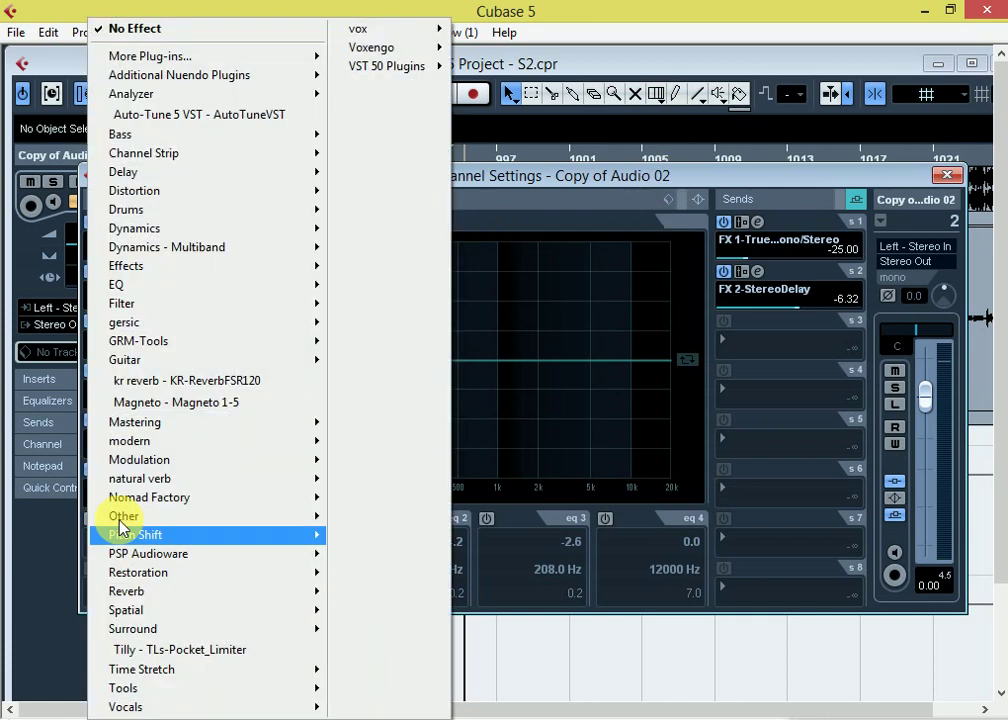
pyautogui.moveTo(155, 577)
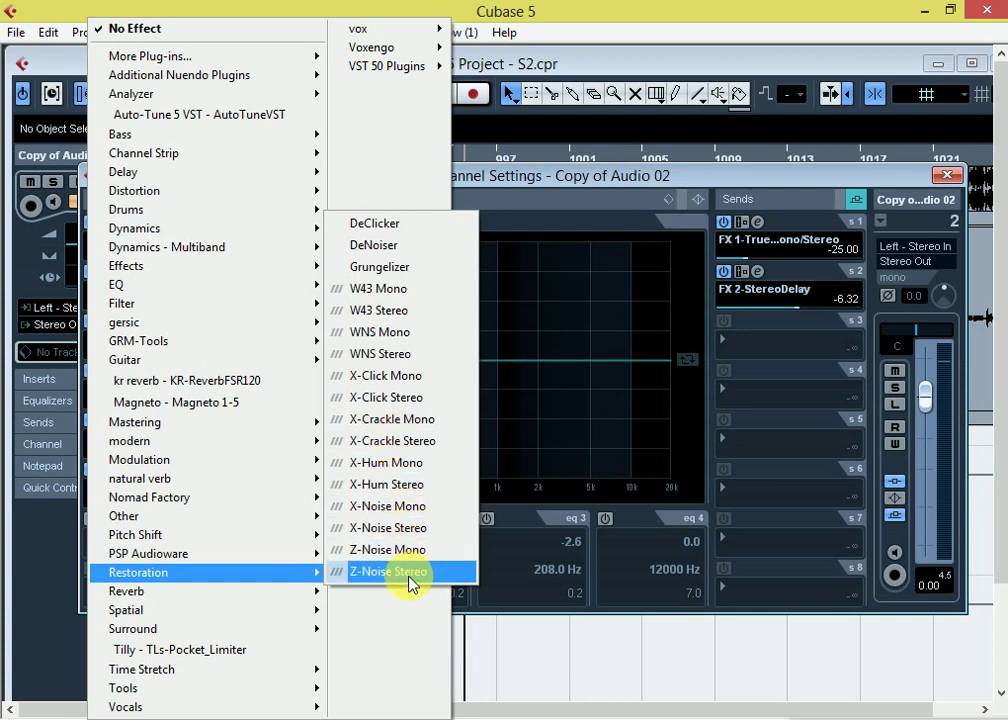
pyautogui.click(400, 450)
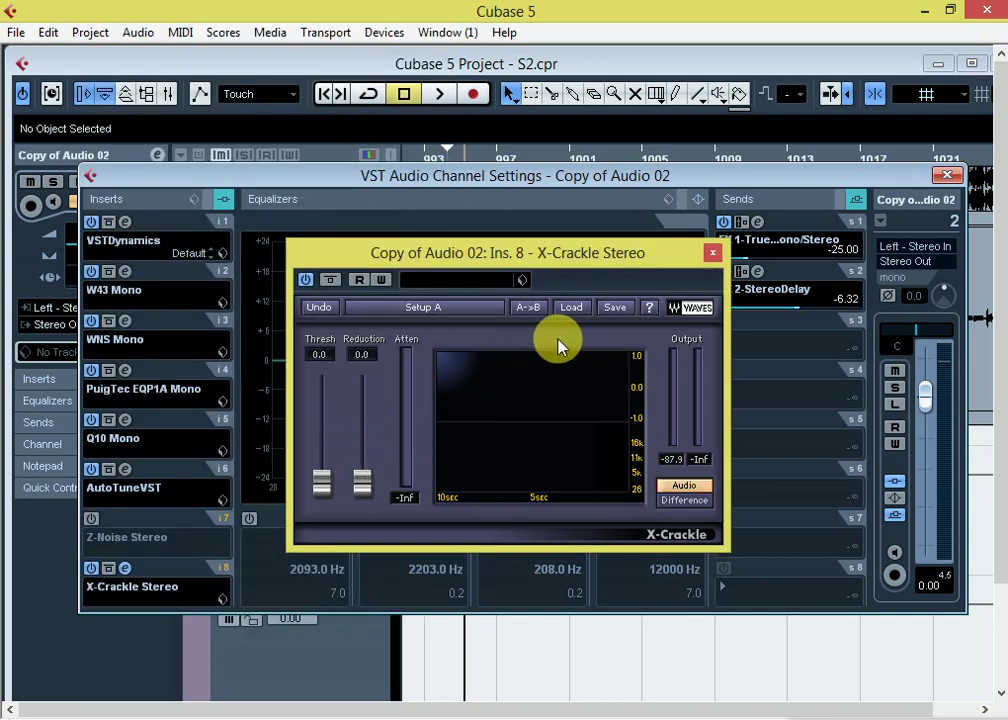
# During playback, set the X-Crackle Thresh to 100.0 and Reduction to 3.0
pyautogui.press('space')
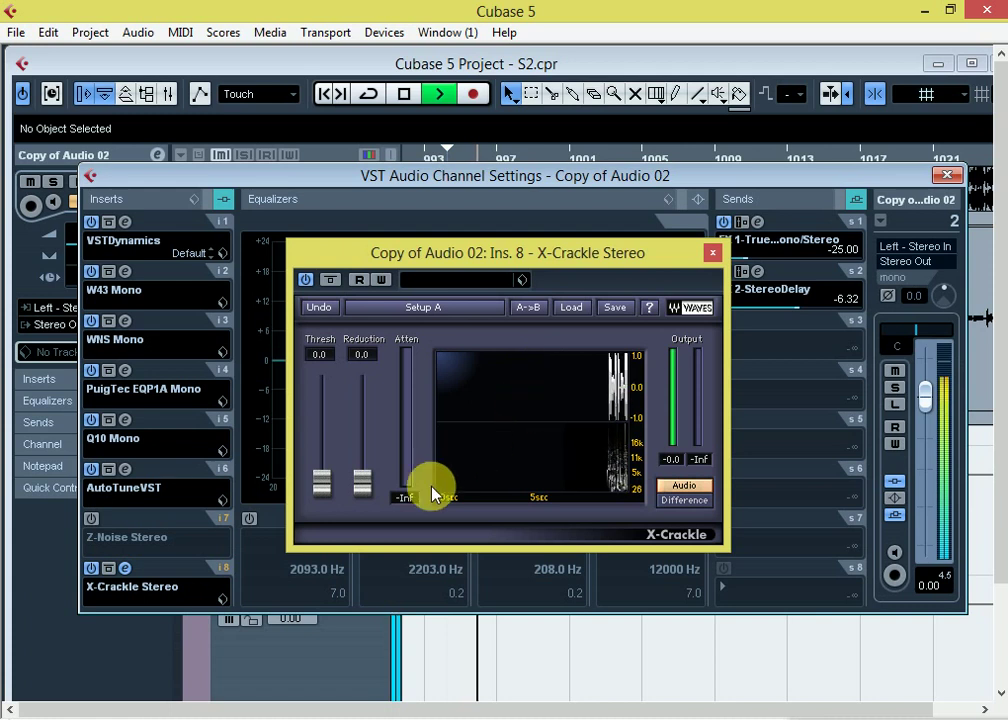
pyautogui.moveTo(322, 495); pyautogui.dragTo(362, 380)
pyautogui.moveTo(322, 465); pyautogui.dragTo(400, 484)
pyautogui.moveTo(363, 383); pyautogui.dragTo(363, 484)
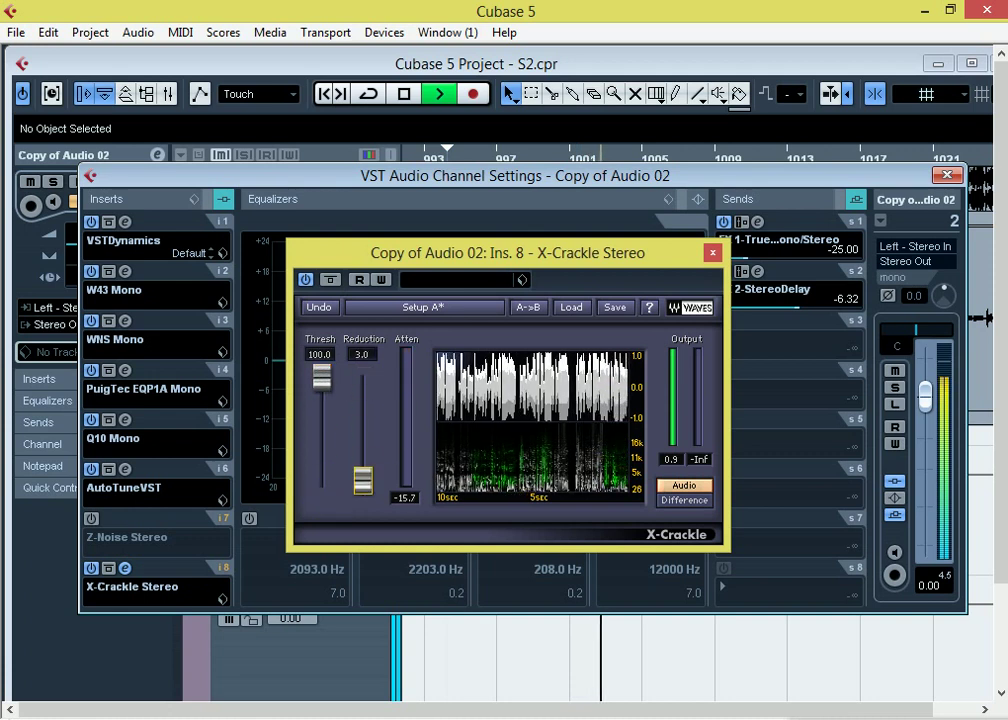
# Stop playback and close the X-Crackle editor and the Copy of Audio 02 channel settings
pyautogui.press('space')
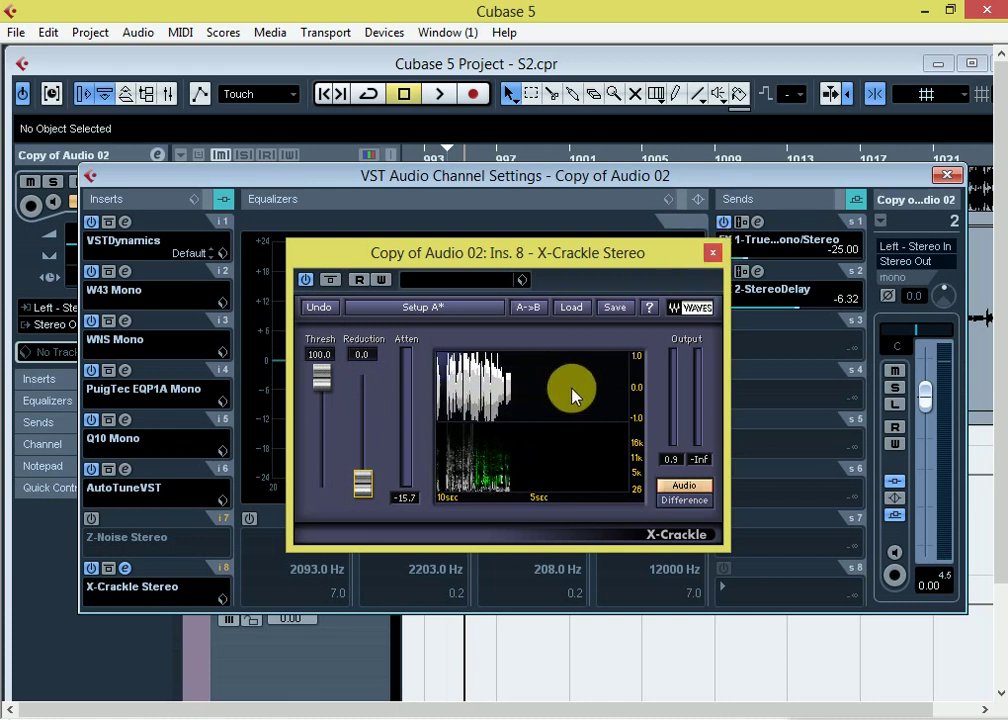
pyautogui.click(712, 253)
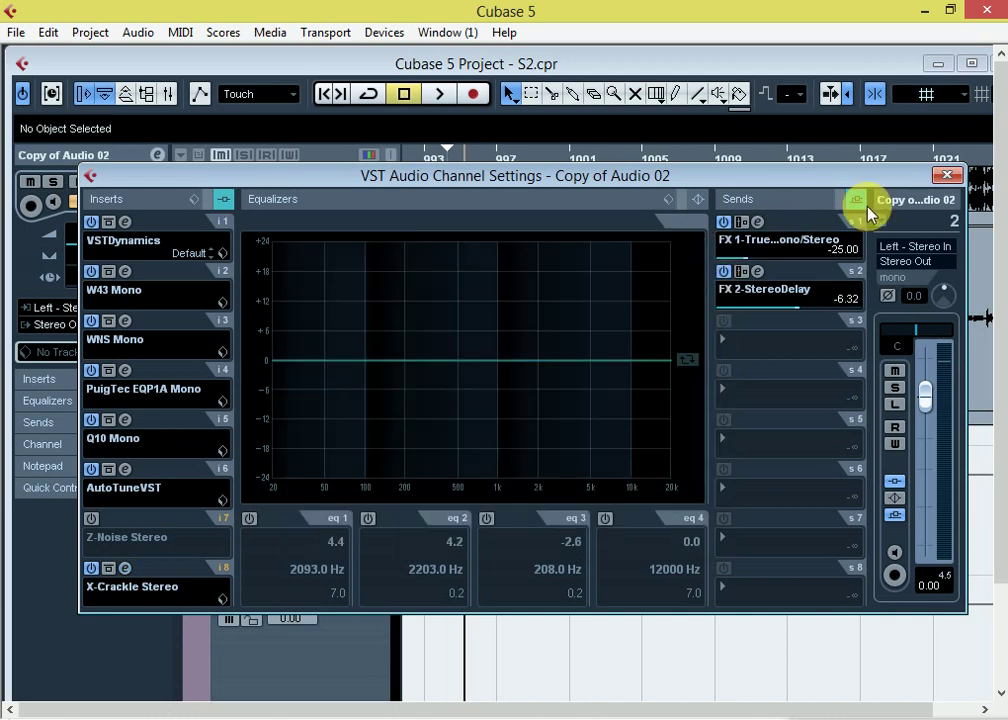
pyautogui.click(945, 177)
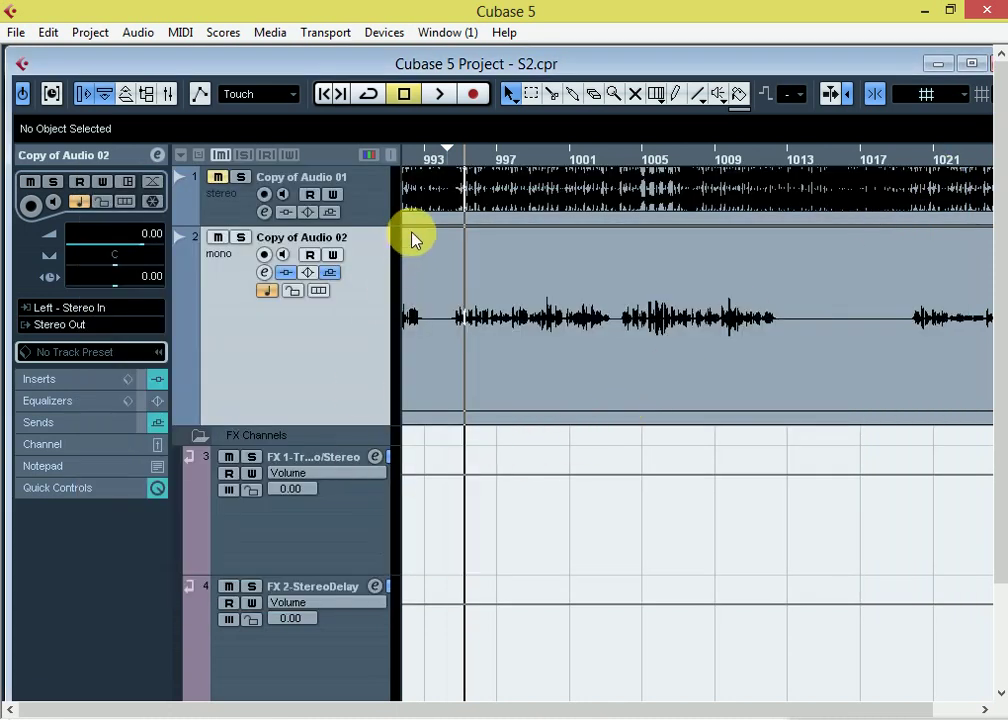
# Play from about bar 994 with Copy of Audio 01 unmuted to hear the vocal with the music, and stop playback
pyautogui.click(446, 168)
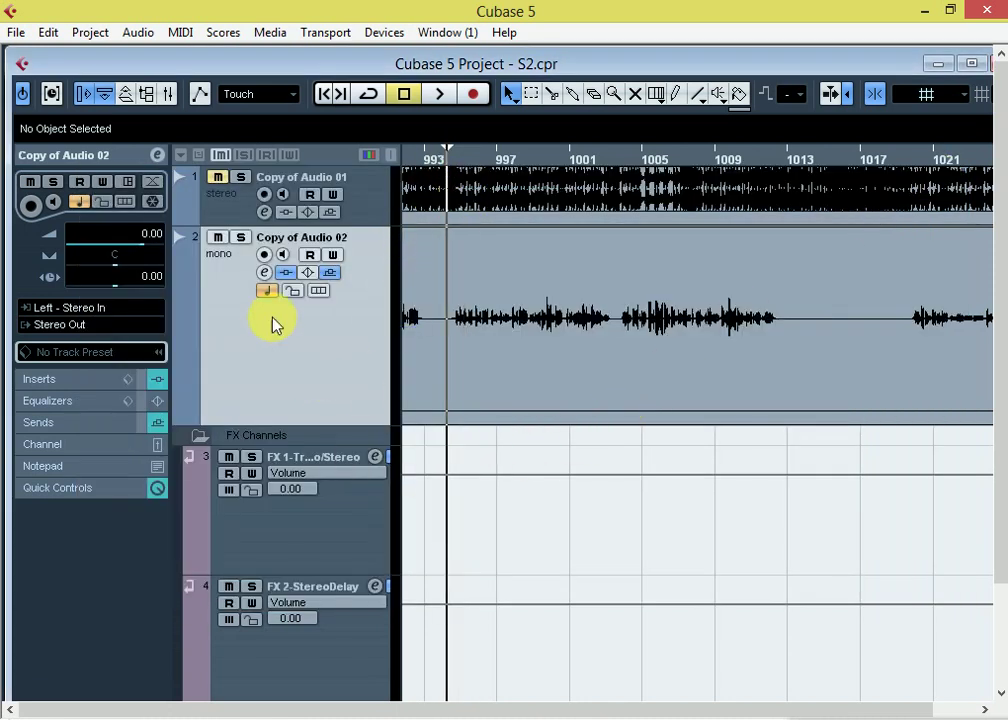
pyautogui.press('space')
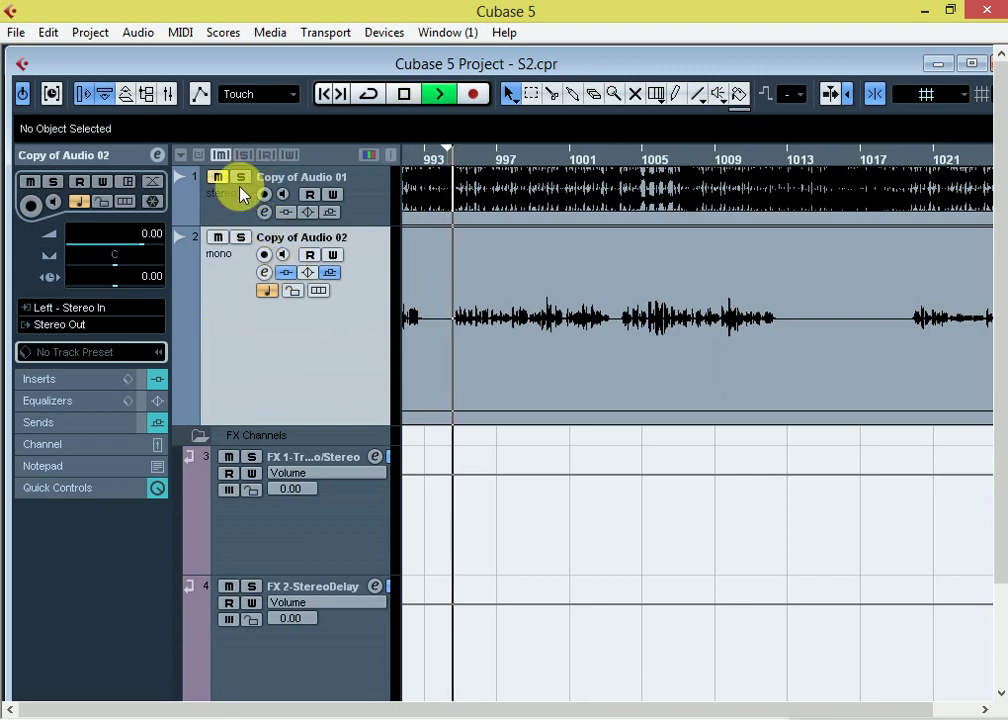
pyautogui.click(218, 177)
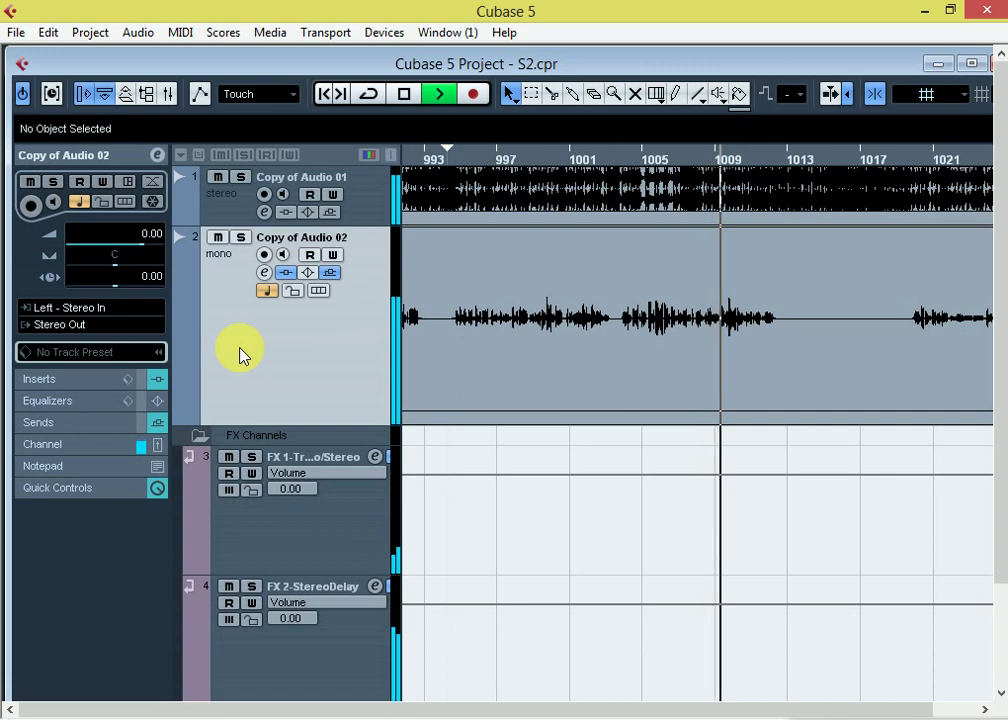
pyautogui.press('space')
# In the Copy of Audio 02 channel settings, switch off X-Crackle, switch Z-Noise Stereo back on, and play with its editor open
pyautogui.click(265, 273)
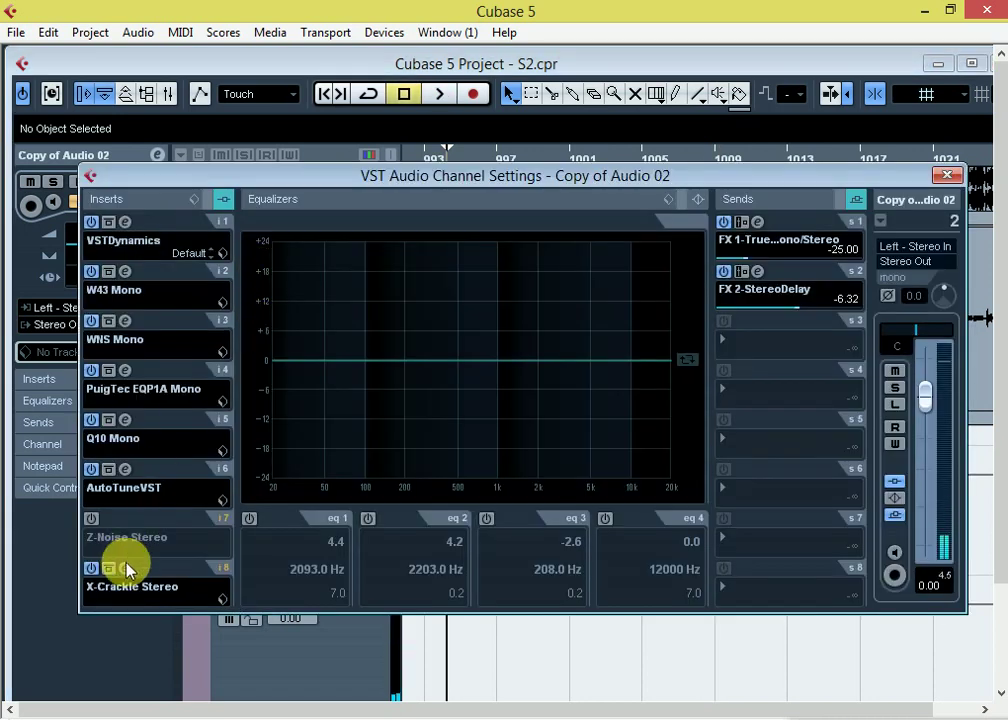
pyautogui.click(91, 568)
pyautogui.click(91, 518)
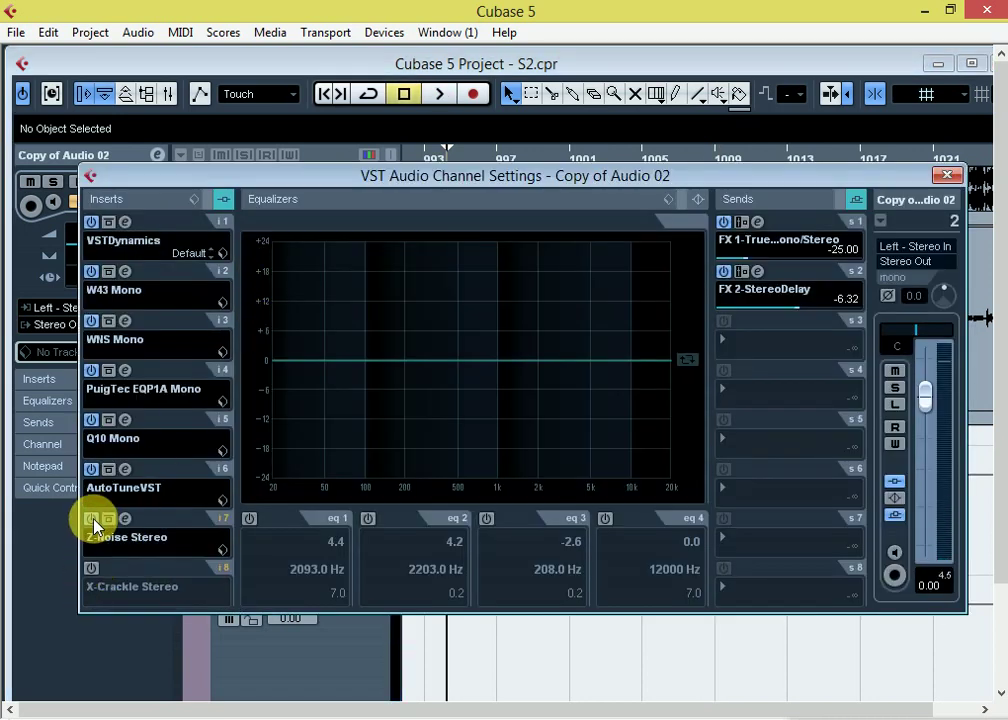
pyautogui.click(125, 519)
pyautogui.press('space')
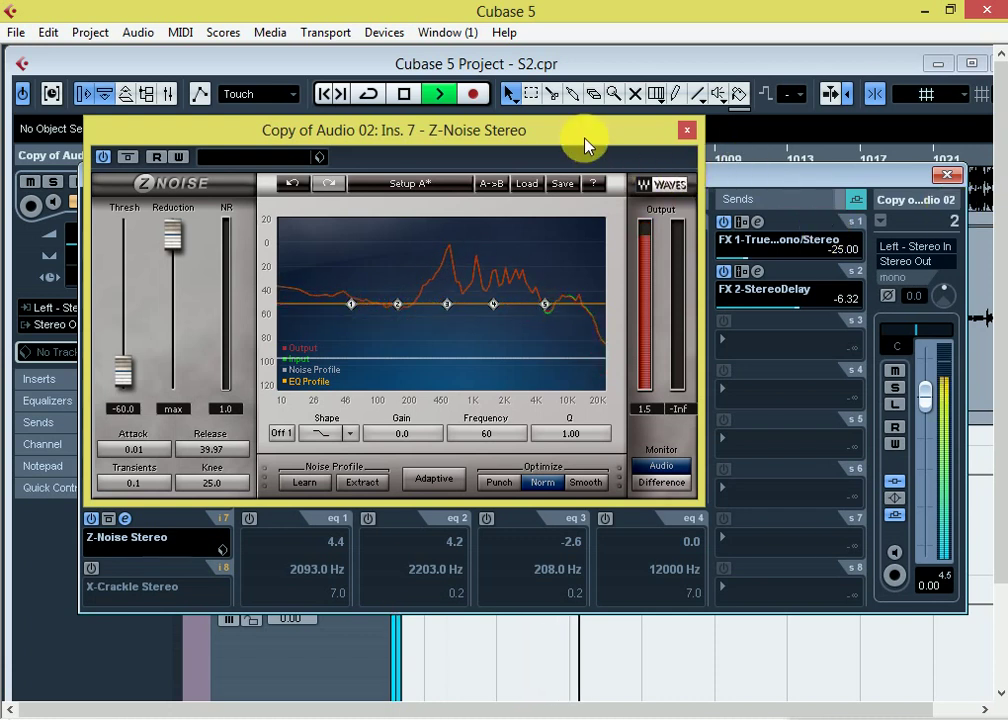
# Move the Z-Noise editor aside and show the VSTDynamics, W43 Mono and PuigTec EQP1A Mono editors of Copy of Audio 02
pyautogui.moveTo(590, 142); pyautogui.dragTo(900, 160)
pyautogui.click(125, 221)
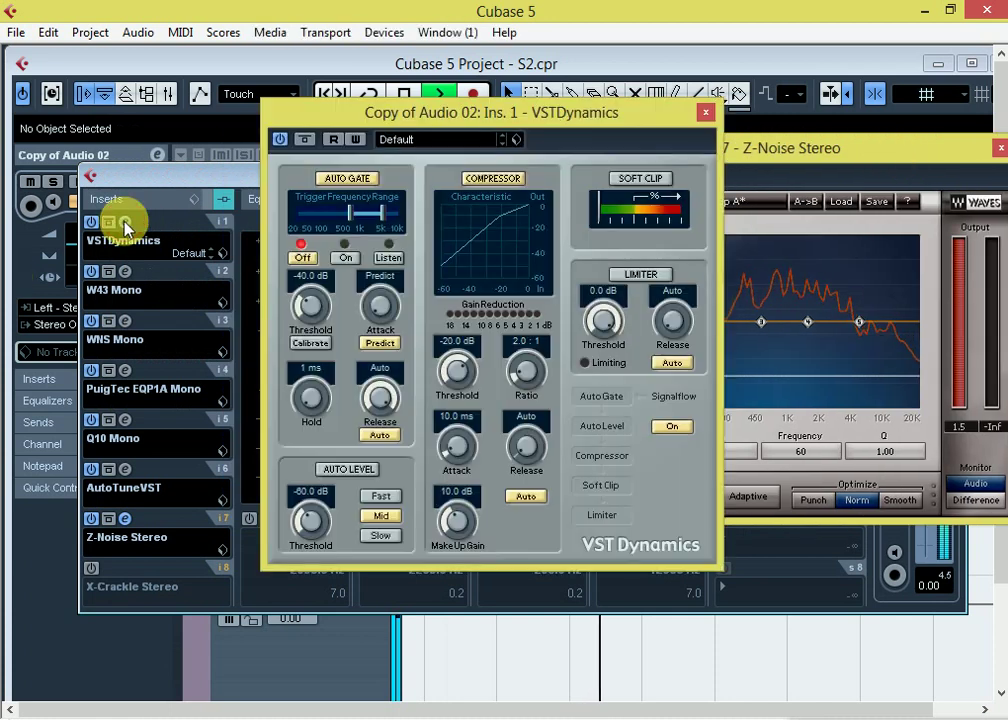
pyautogui.click(125, 271)
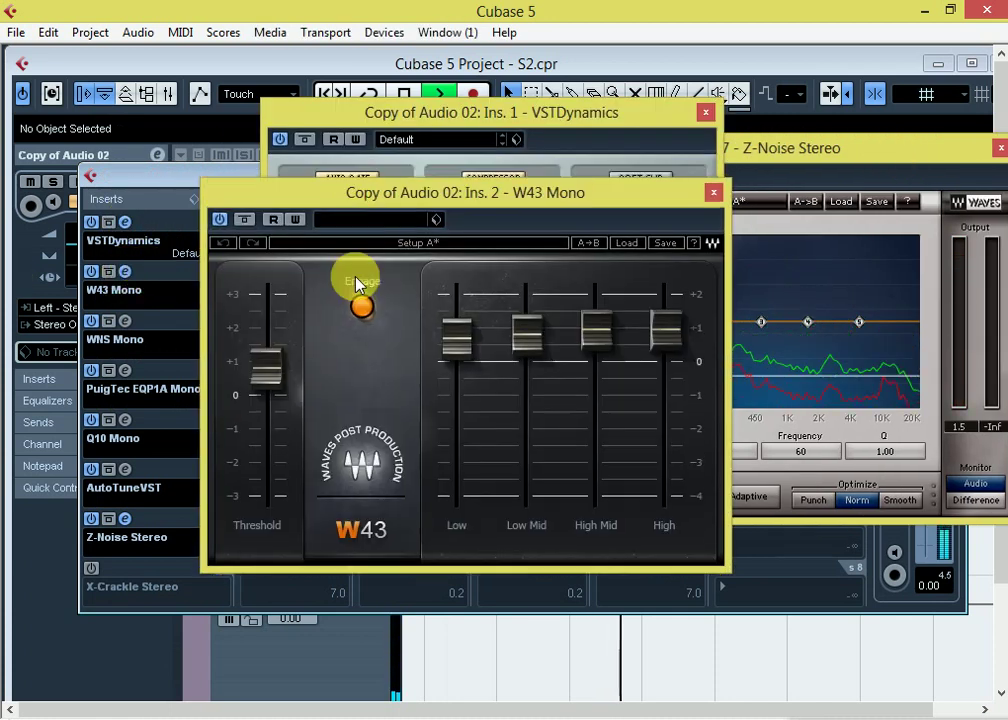
pyautogui.moveTo(347, 189); pyautogui.dragTo(427, 421)
pyautogui.click(125, 372)
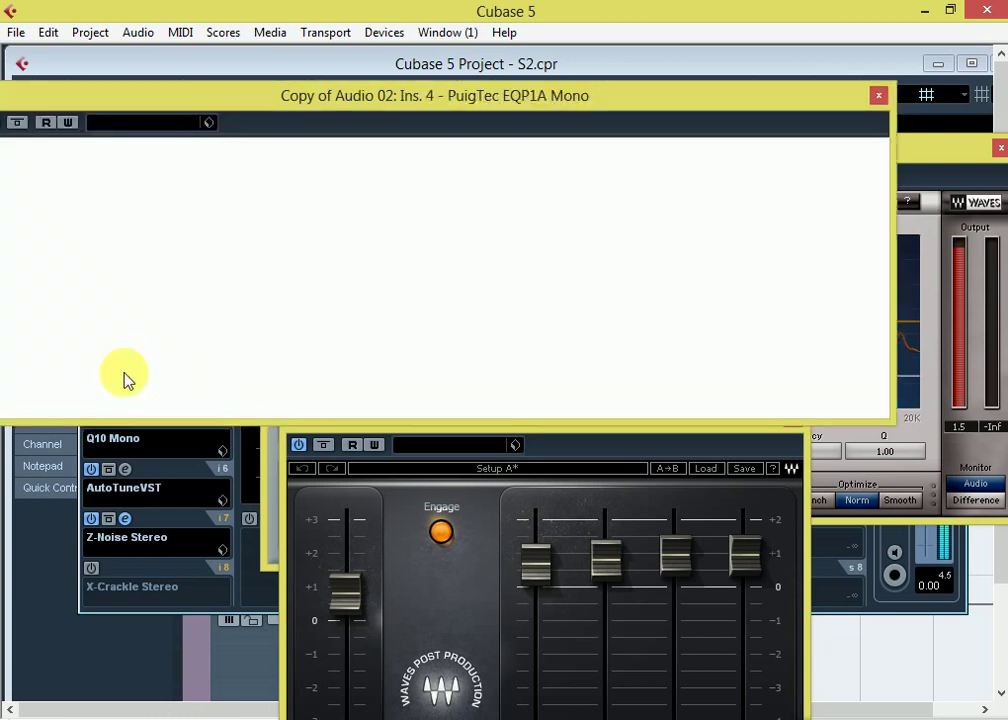
pyautogui.moveTo(372, 103); pyautogui.dragTo(677, 127)
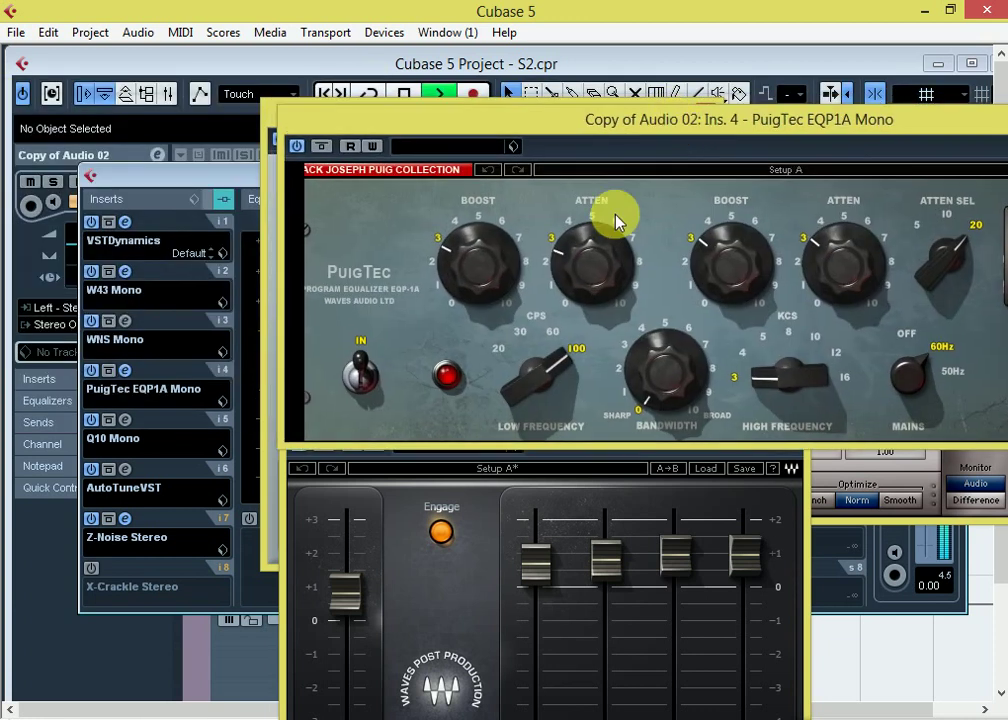
# Open the Q10 Mono editor and arrange the Q10, PuigTec and W43 windows so their settings can be examined
pyautogui.click(125, 420)
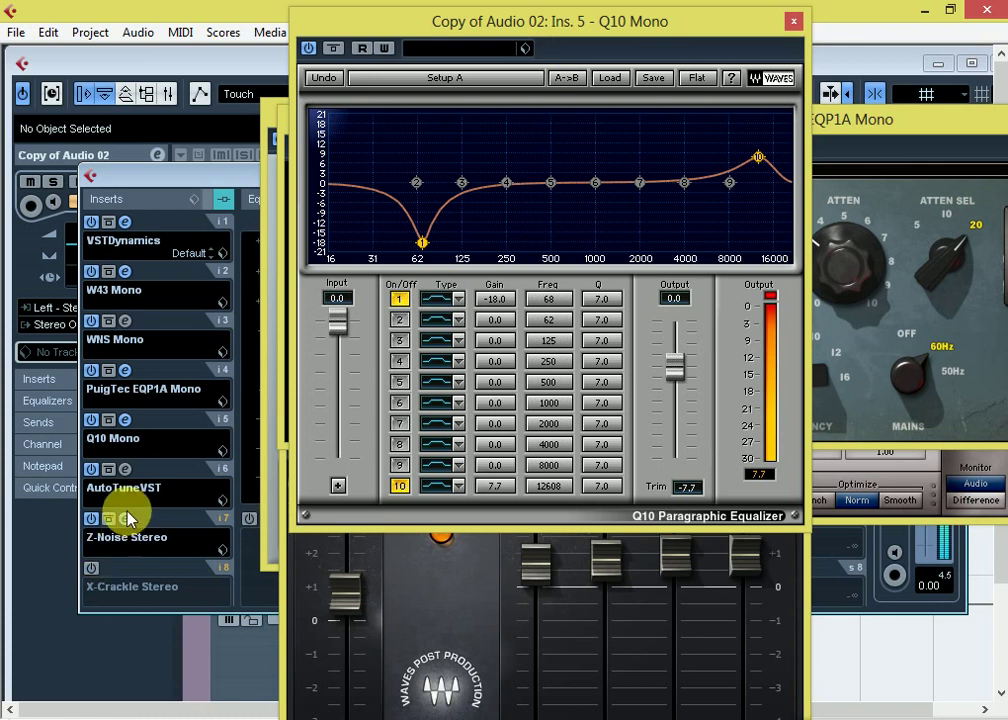
pyautogui.moveTo(549, 47); pyautogui.dragTo(175, 196)
pyautogui.moveTo(726, 127); pyautogui.dragTo(375, 18)
pyautogui.moveTo(693, 427); pyautogui.dragTo(727, 427)
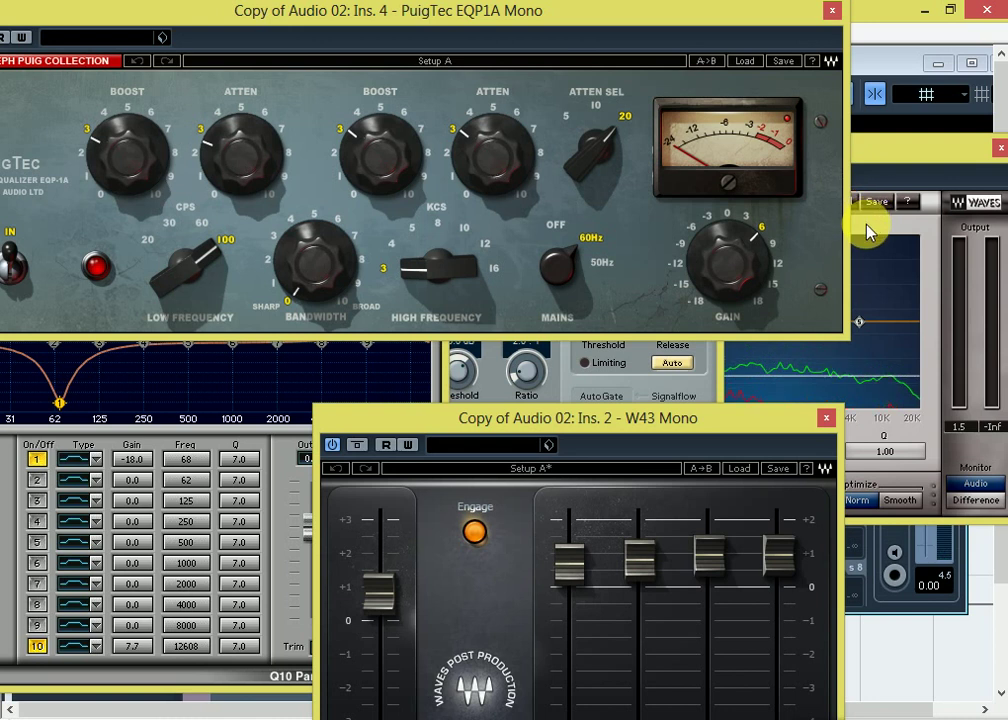
# Close all open plug-in editors and the Copy of Audio 02 channel settings, and minimize the program to the desktop
pyautogui.click(830, 13)
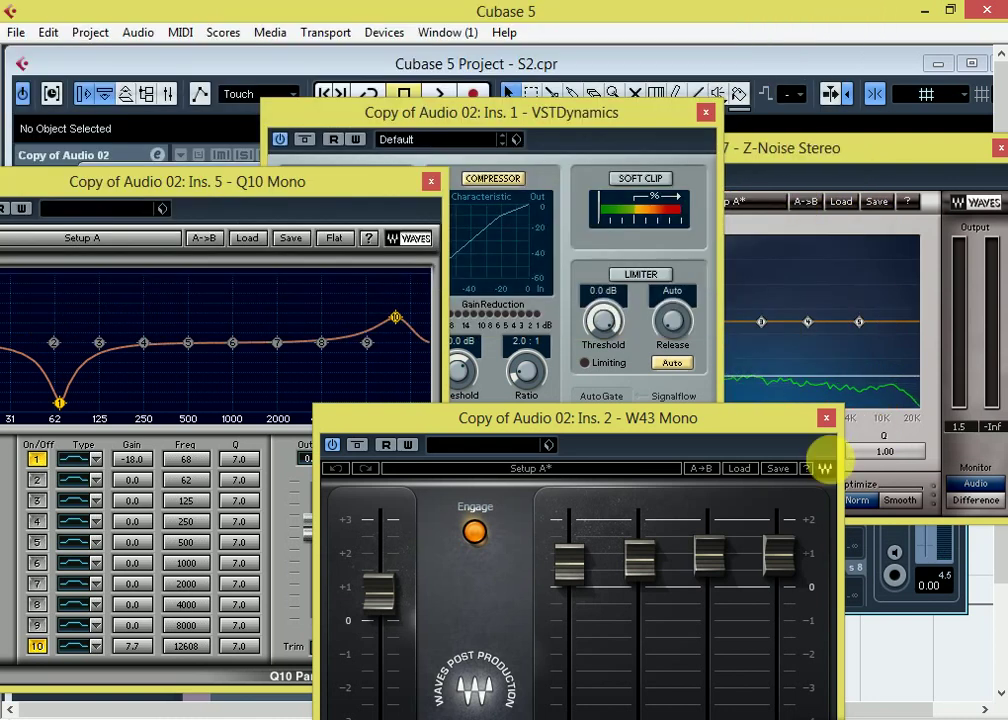
pyautogui.click(826, 418)
pyautogui.click(430, 182)
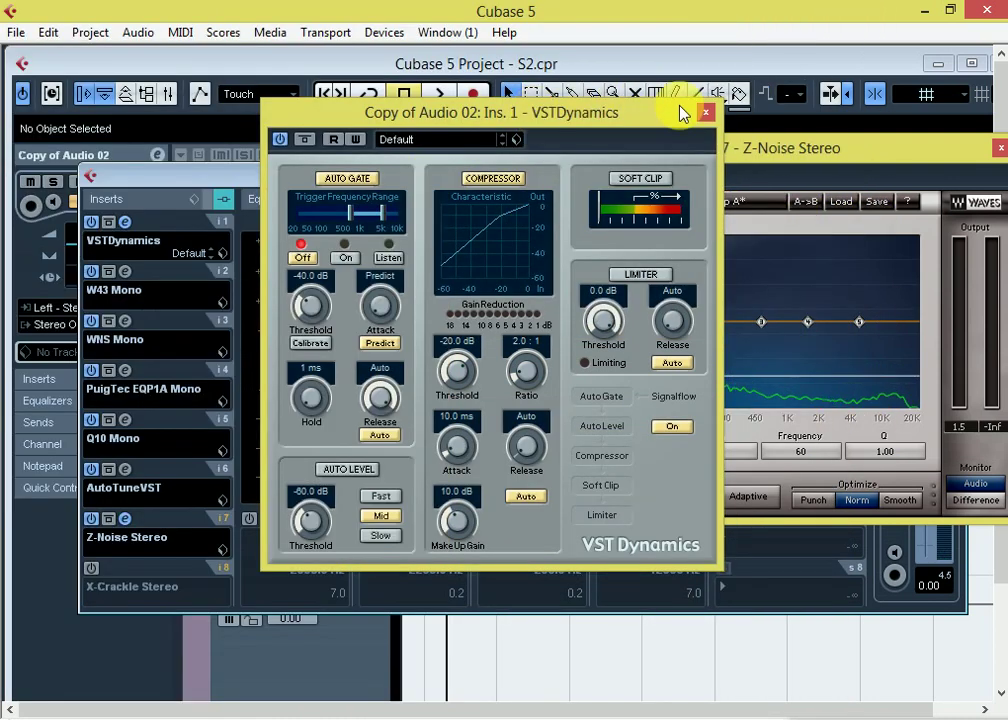
pyautogui.click(705, 113)
pyautogui.moveTo(810, 148); pyautogui.dragTo(647, 206)
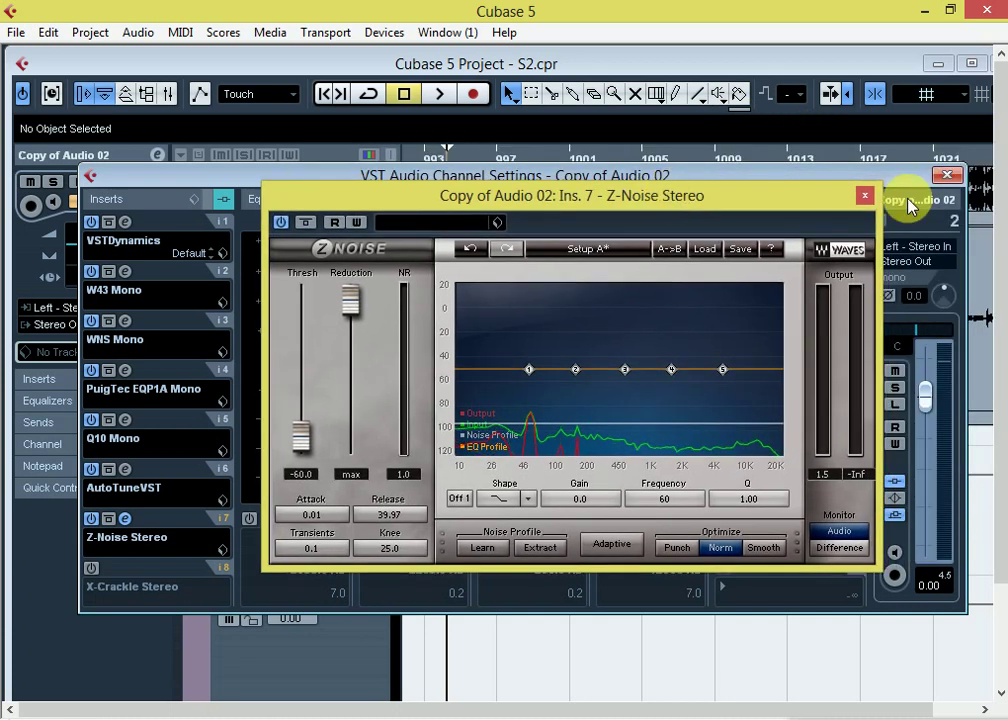
pyautogui.click(866, 196)
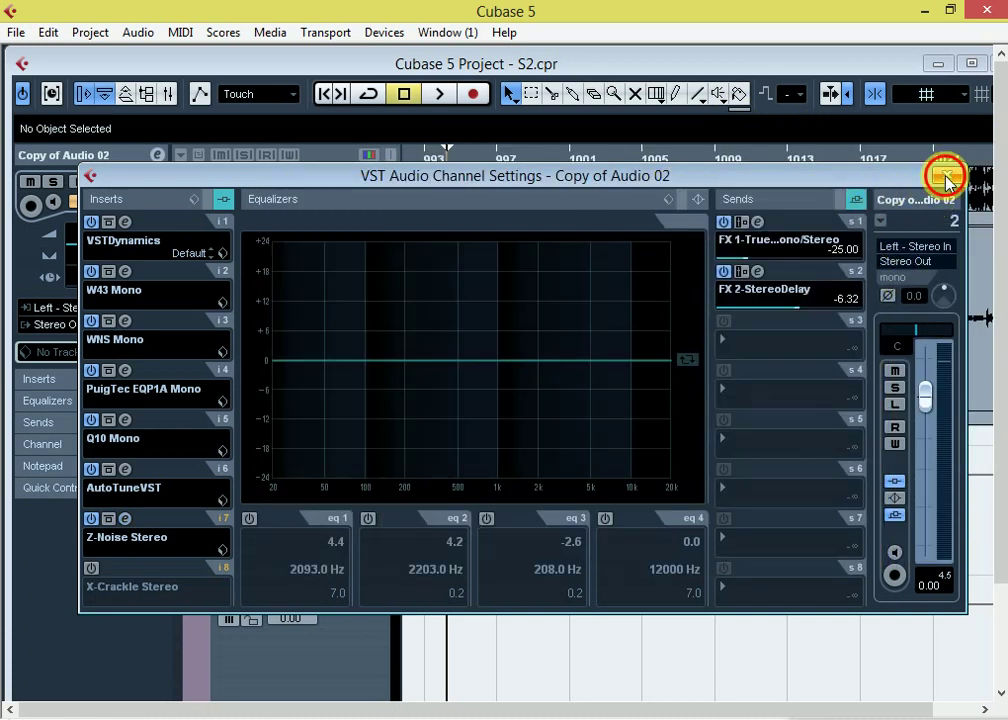
pyautogui.click(945, 178)
pyautogui.click(924, 10)
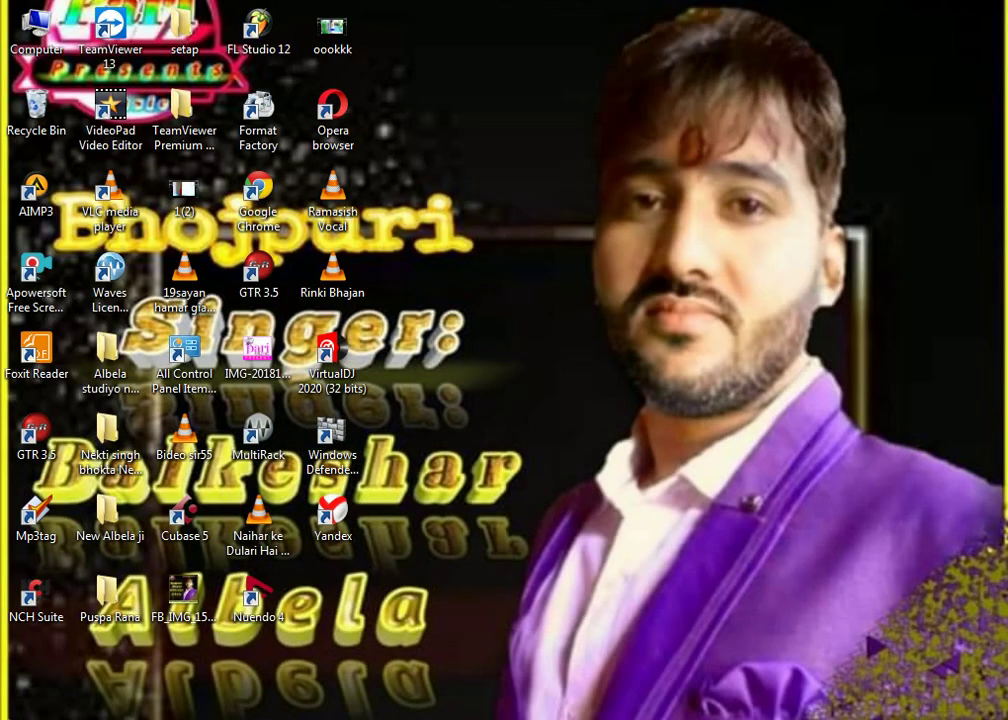